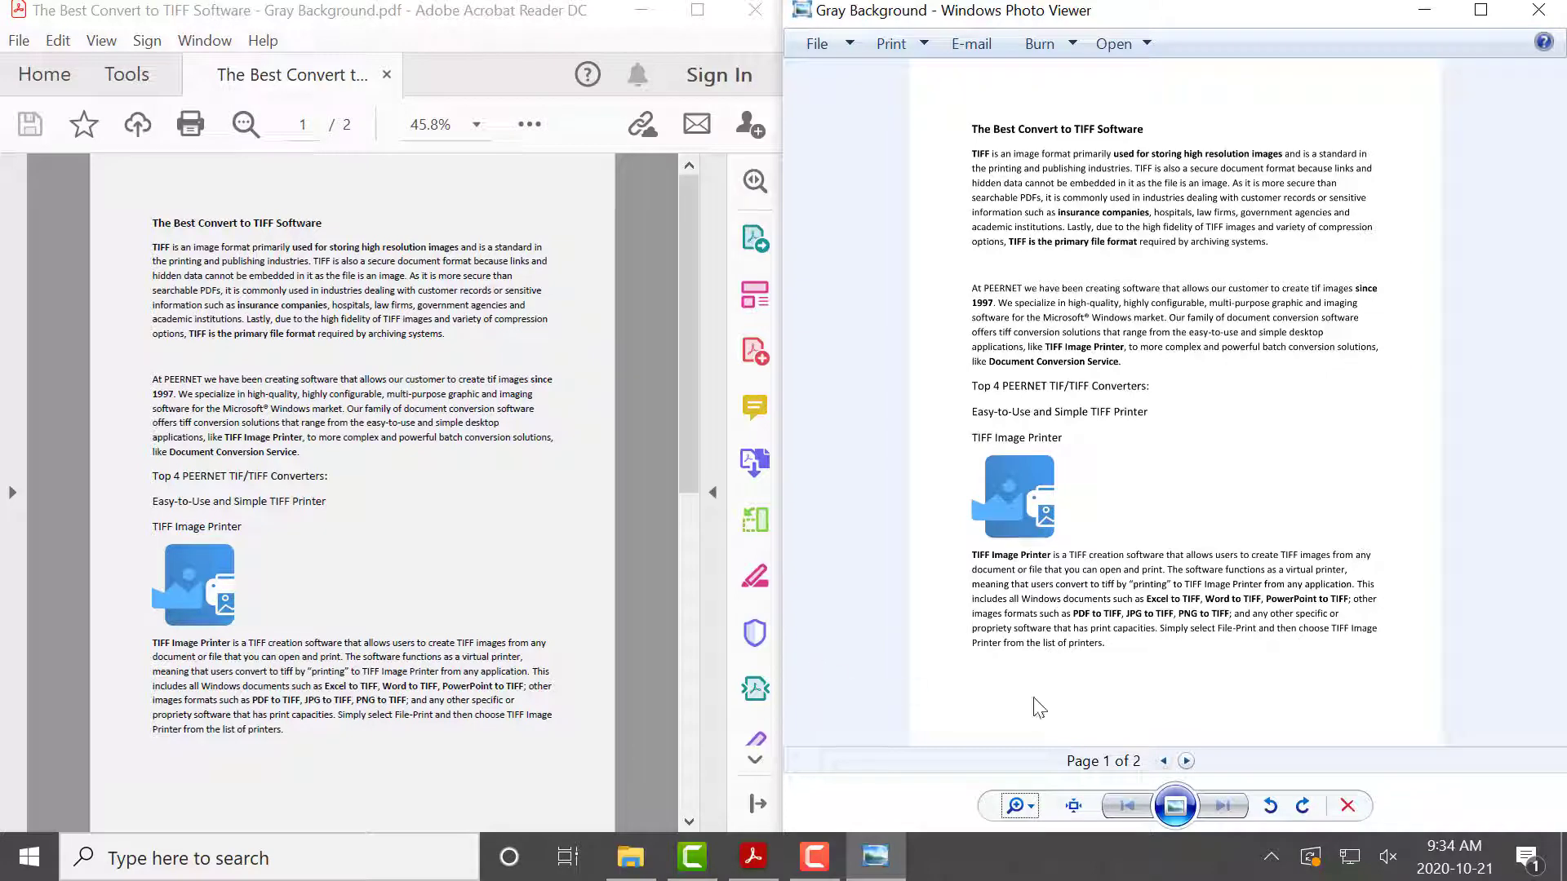
Step: Page through the two-page Gray Background TIFF beside its source PDF to compare the page backgrounds
{"action": "left_click", "coordinate": [1187, 761]}
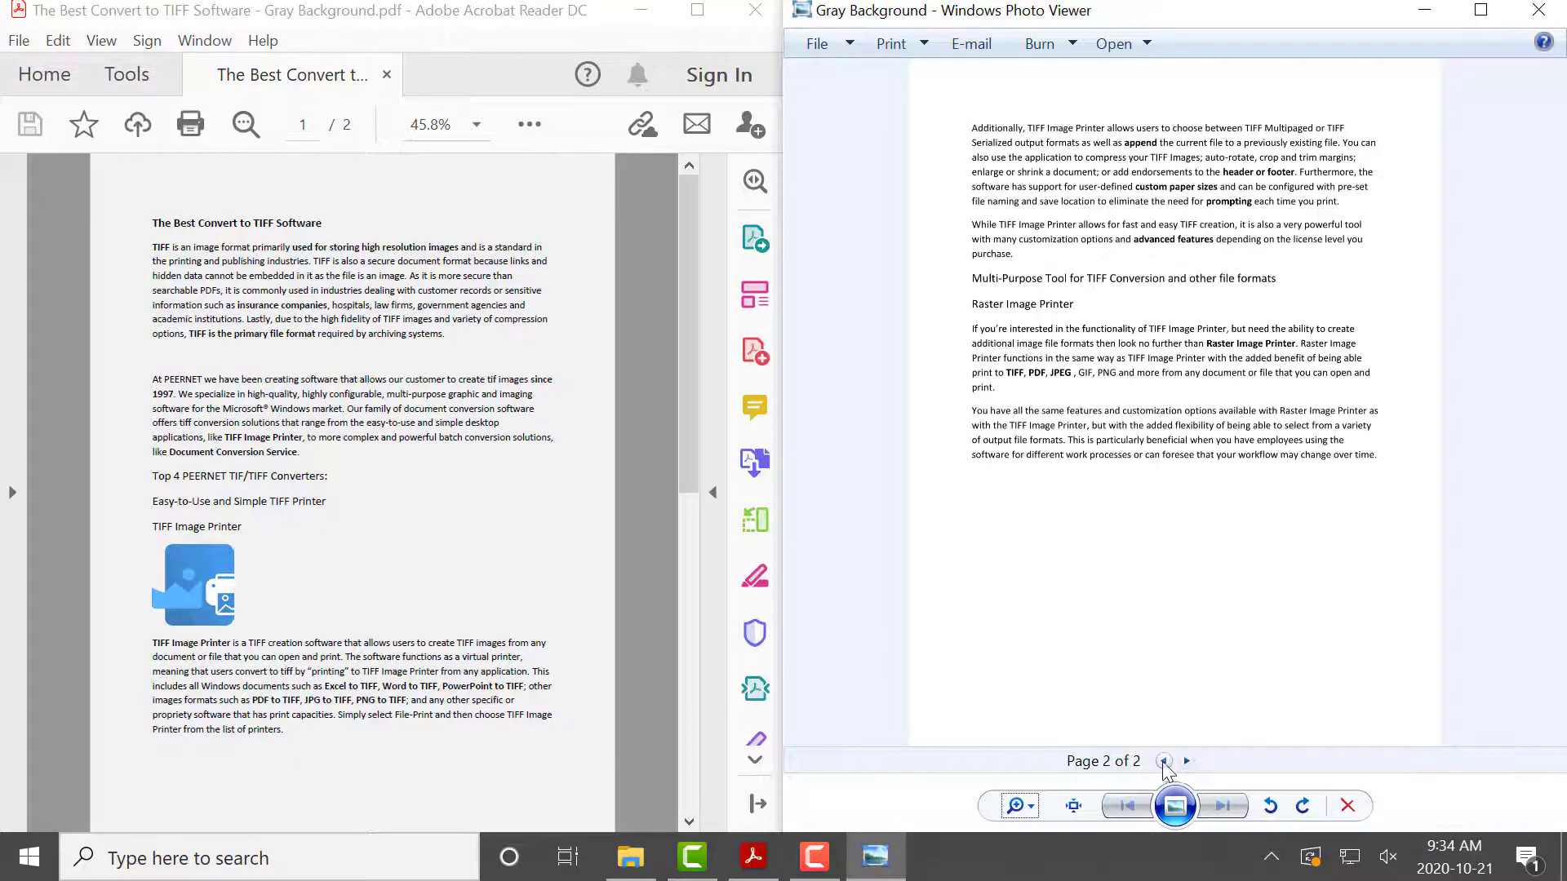
{"action": "left_click", "coordinate": [1164, 761]}
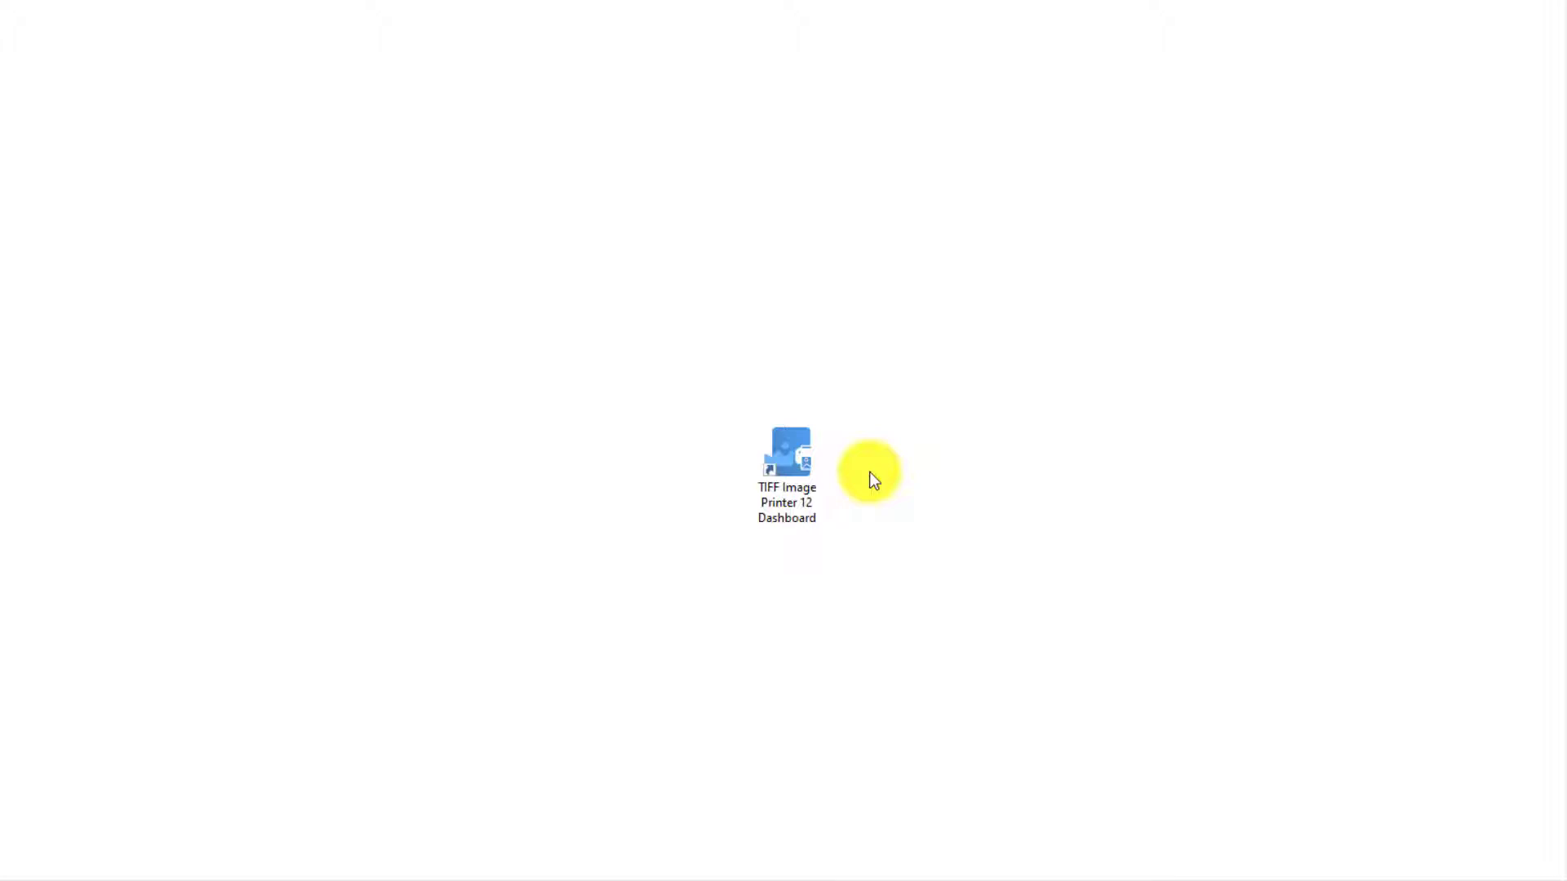
Step: Launch the TIFF Image Printer 12 Dashboard and create a copy of the Color Optimized TIFF profile for editing
{"action": "left_click", "coordinate": [812, 460]}
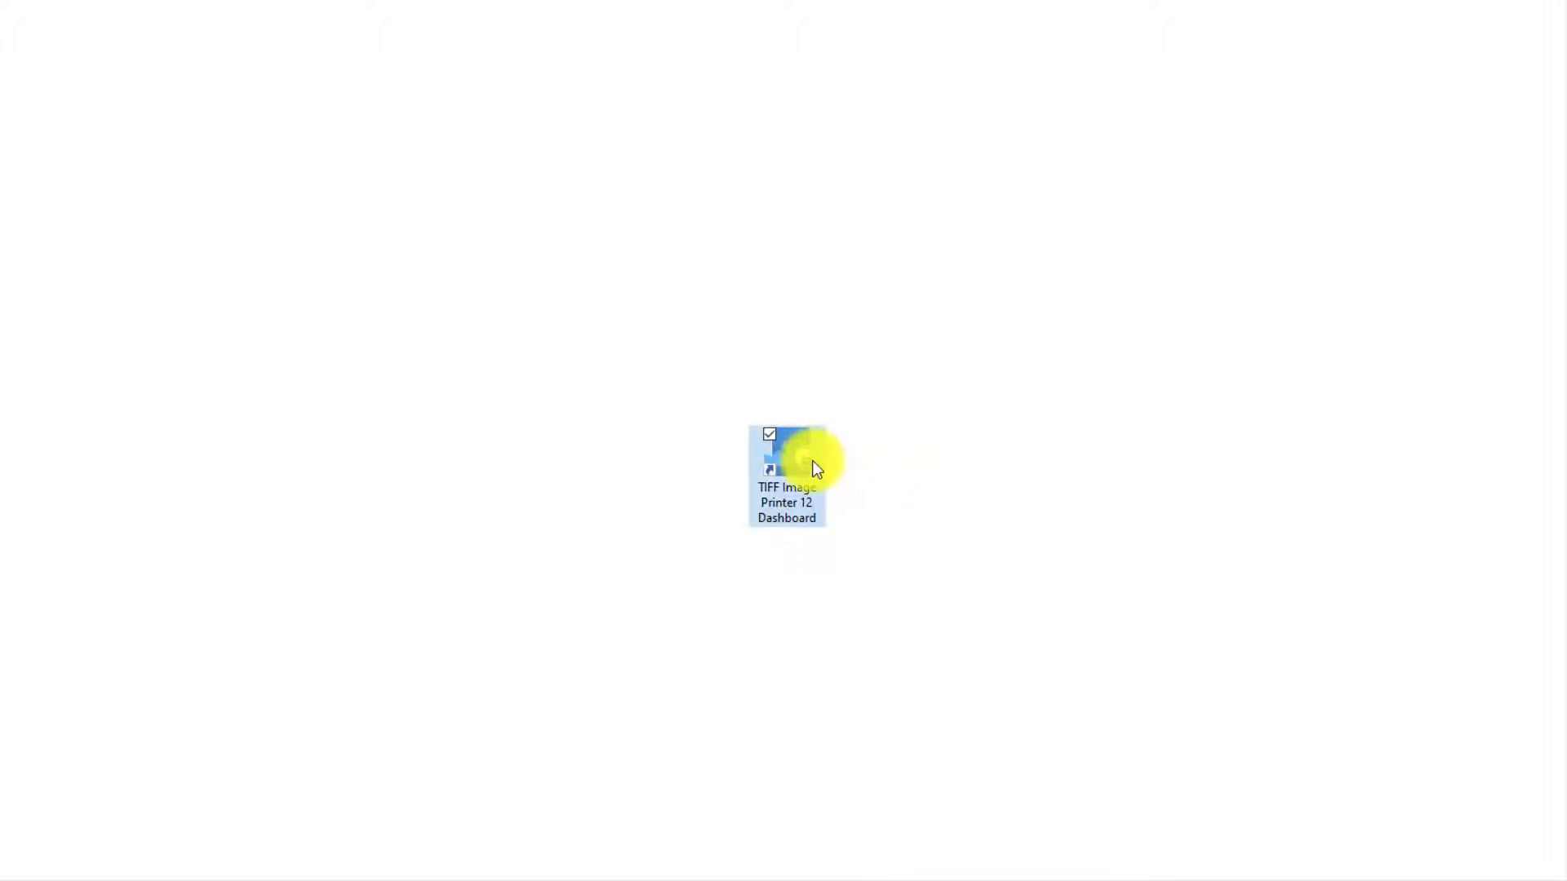
{"action": "double_click", "coordinate": [811, 460]}
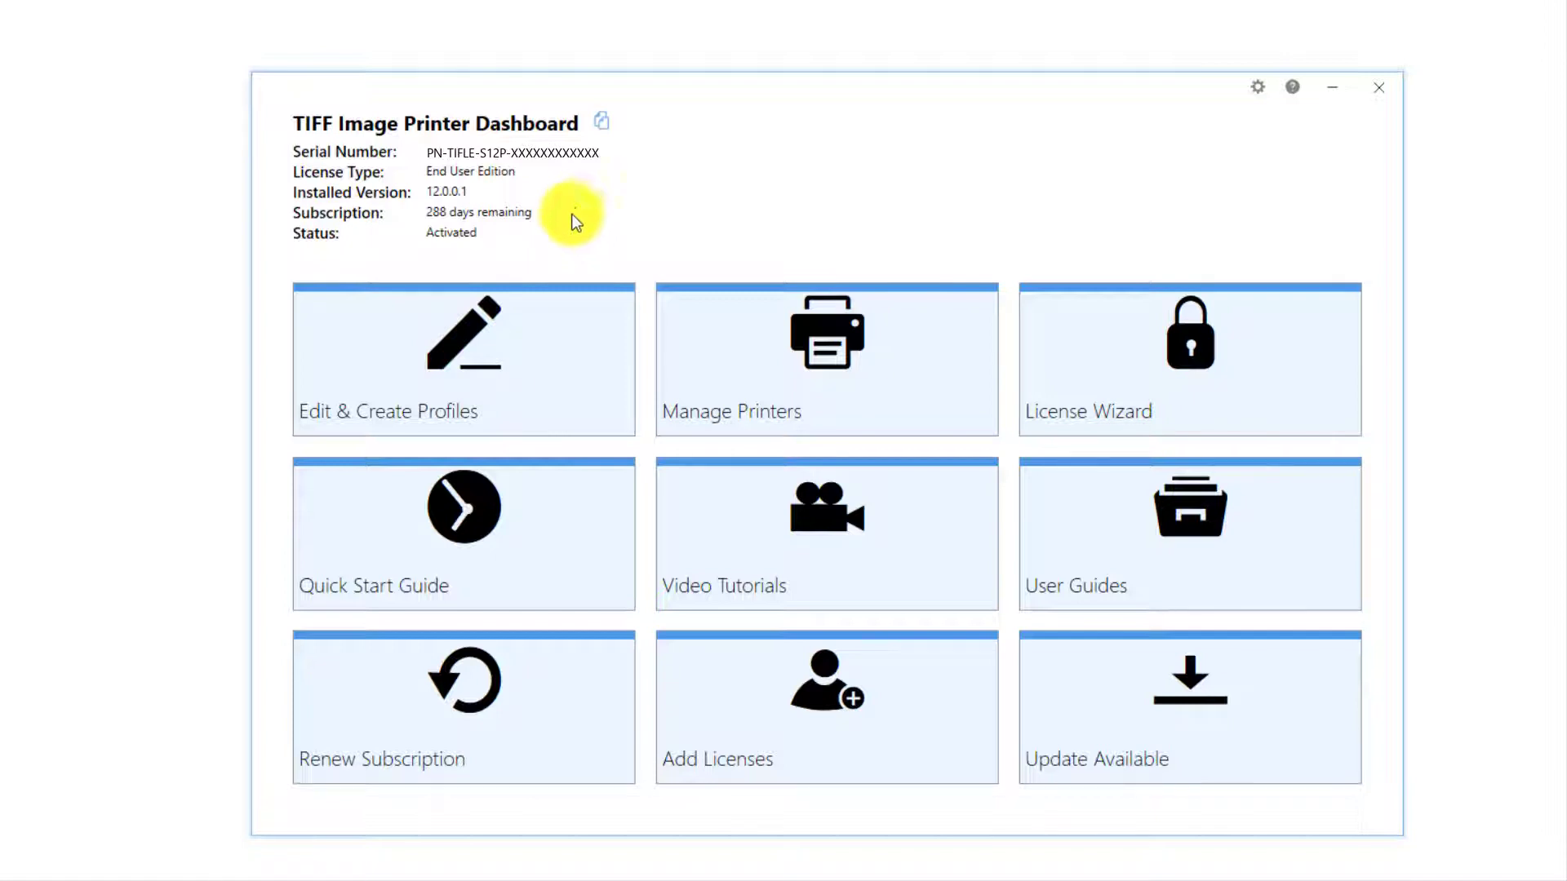
{"action": "left_click", "coordinate": [551, 325]}
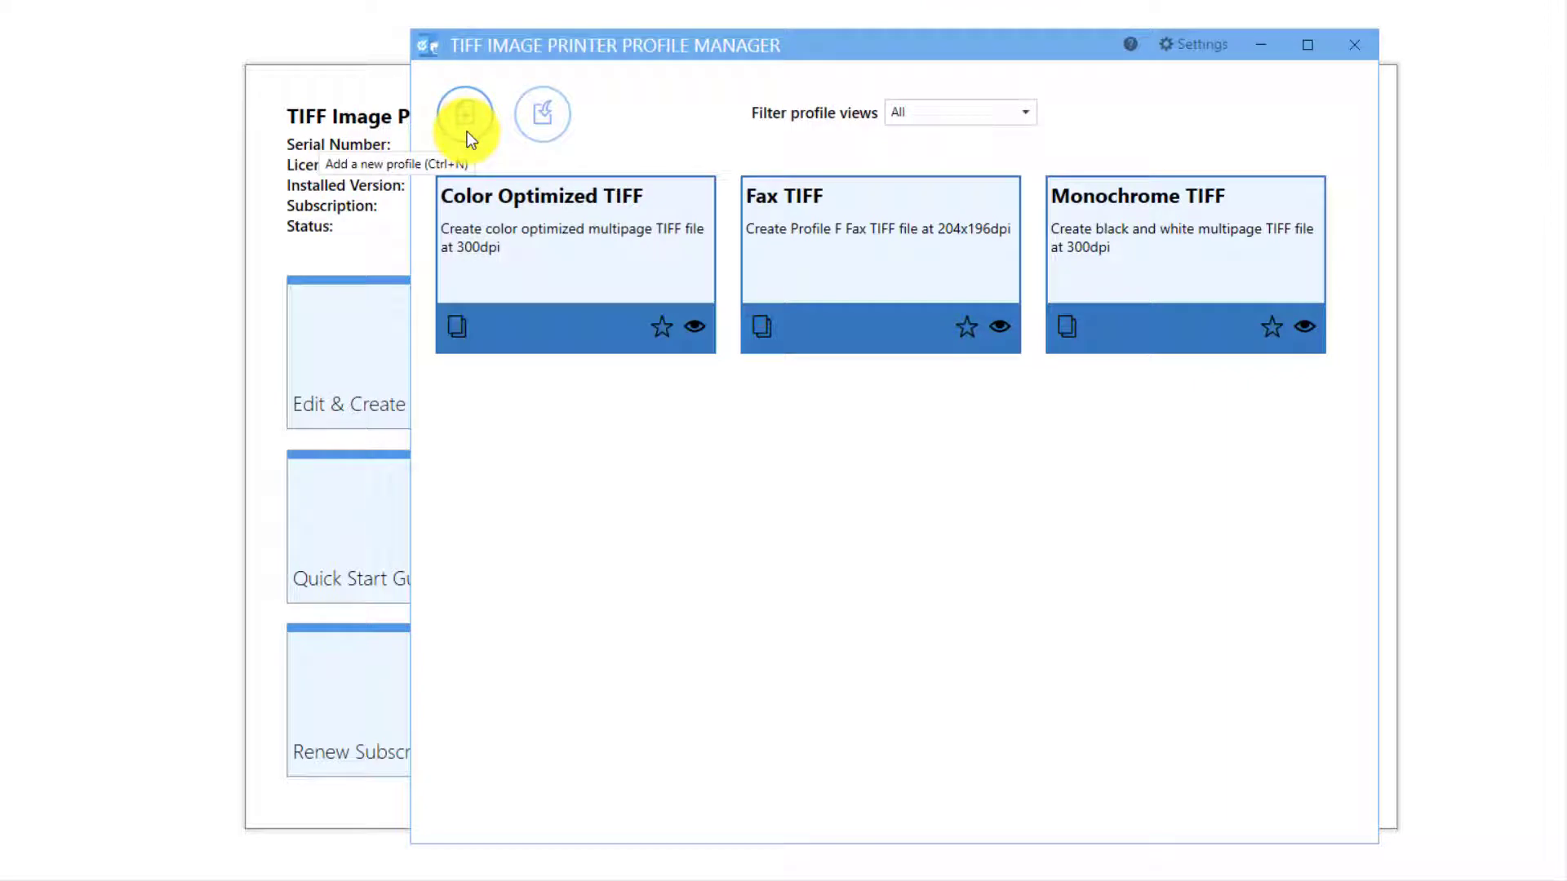
{"action": "left_click", "coordinate": [462, 322]}
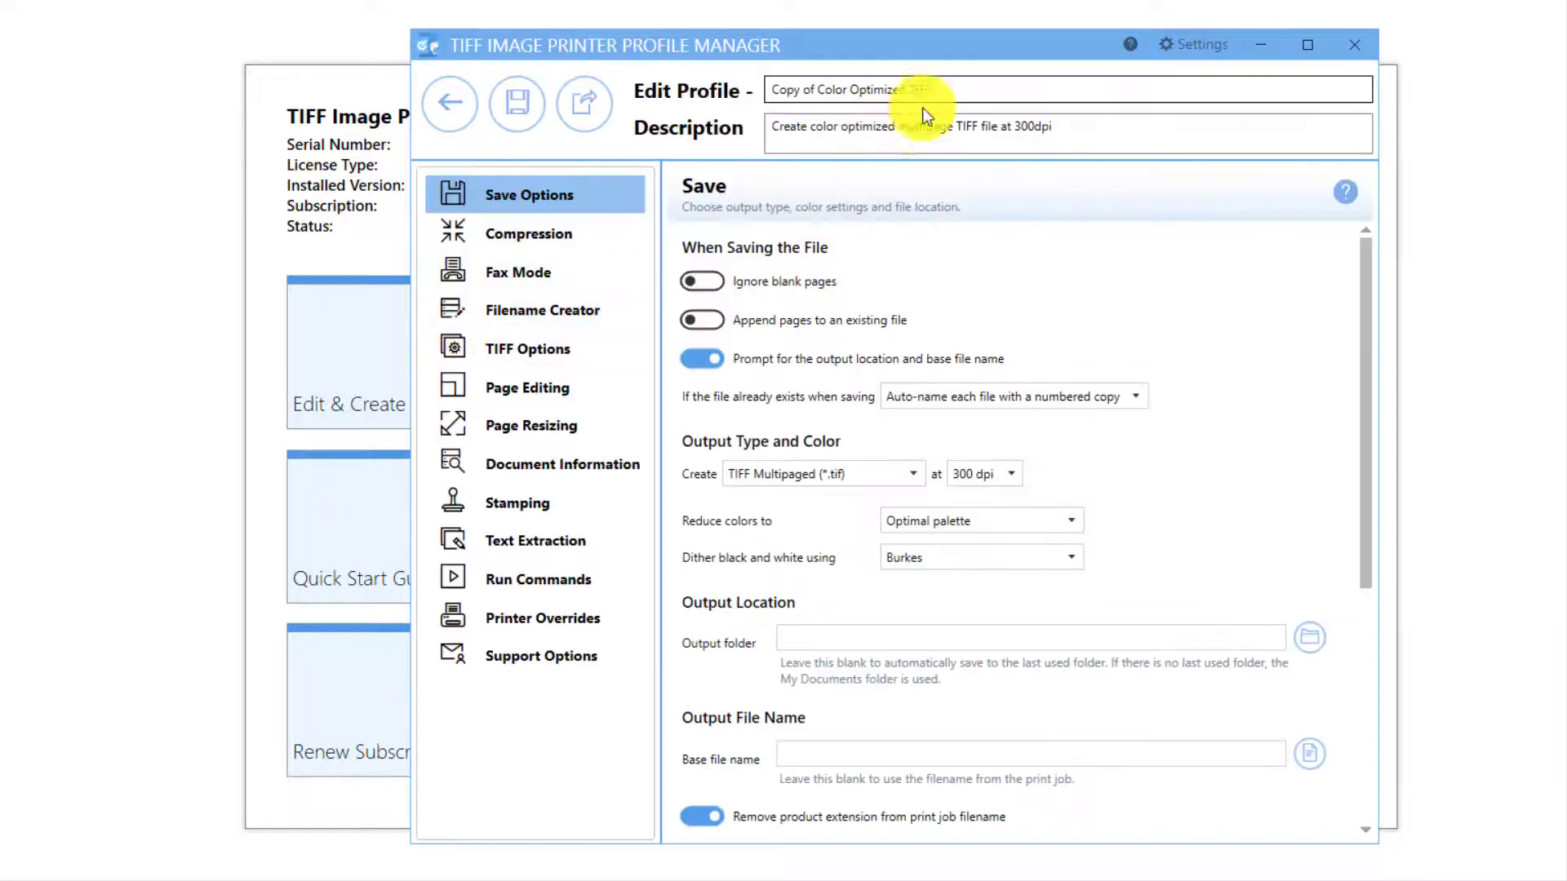
Step: Name the copied profile "Demo Profile" and add "for gray scans" to the end of its description
{"action": "left_click_drag", "start_coordinate": [950, 87], "coordinate": [771, 88]}
{"action": "key", "text": "BackSpace"}
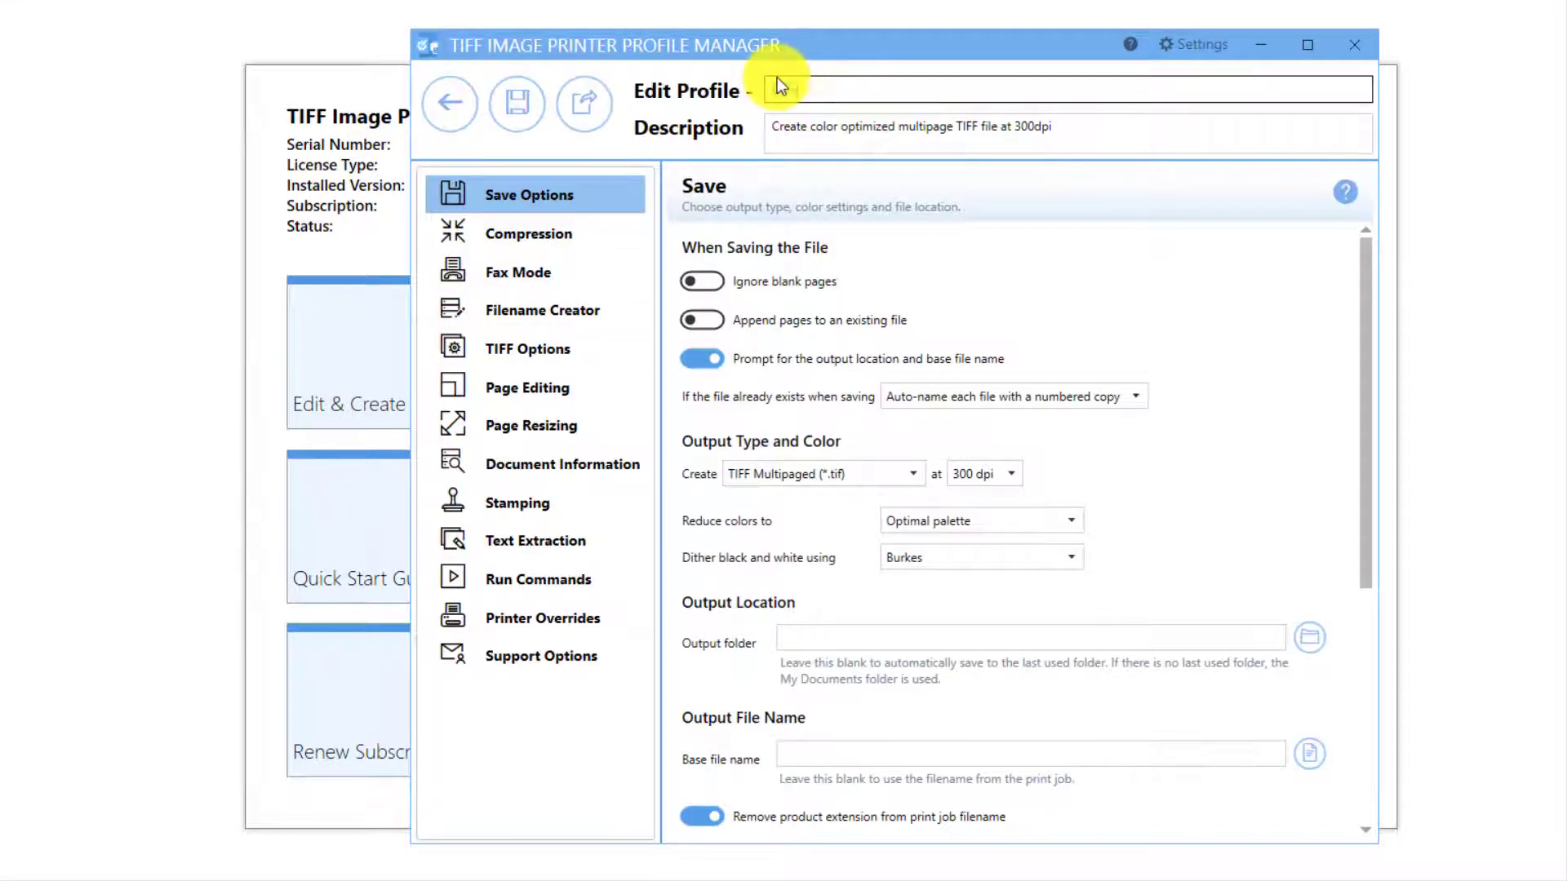
{"action": "type", "text": "Demo Profile"}
{"action": "left_click", "coordinate": [1065, 127]}
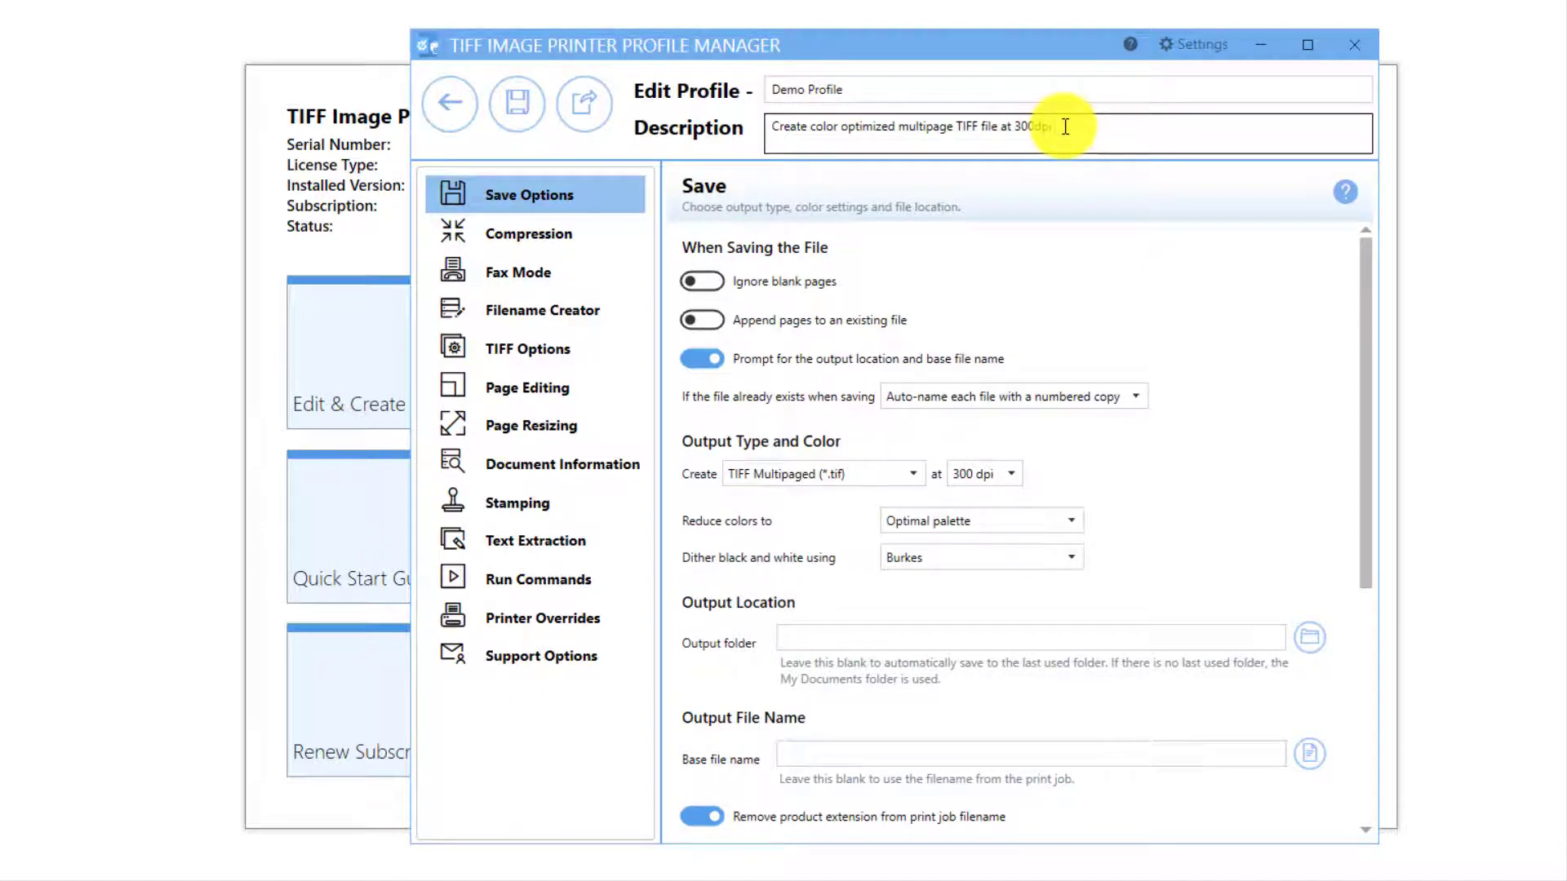
{"action": "type", "text": "for gray scans"}
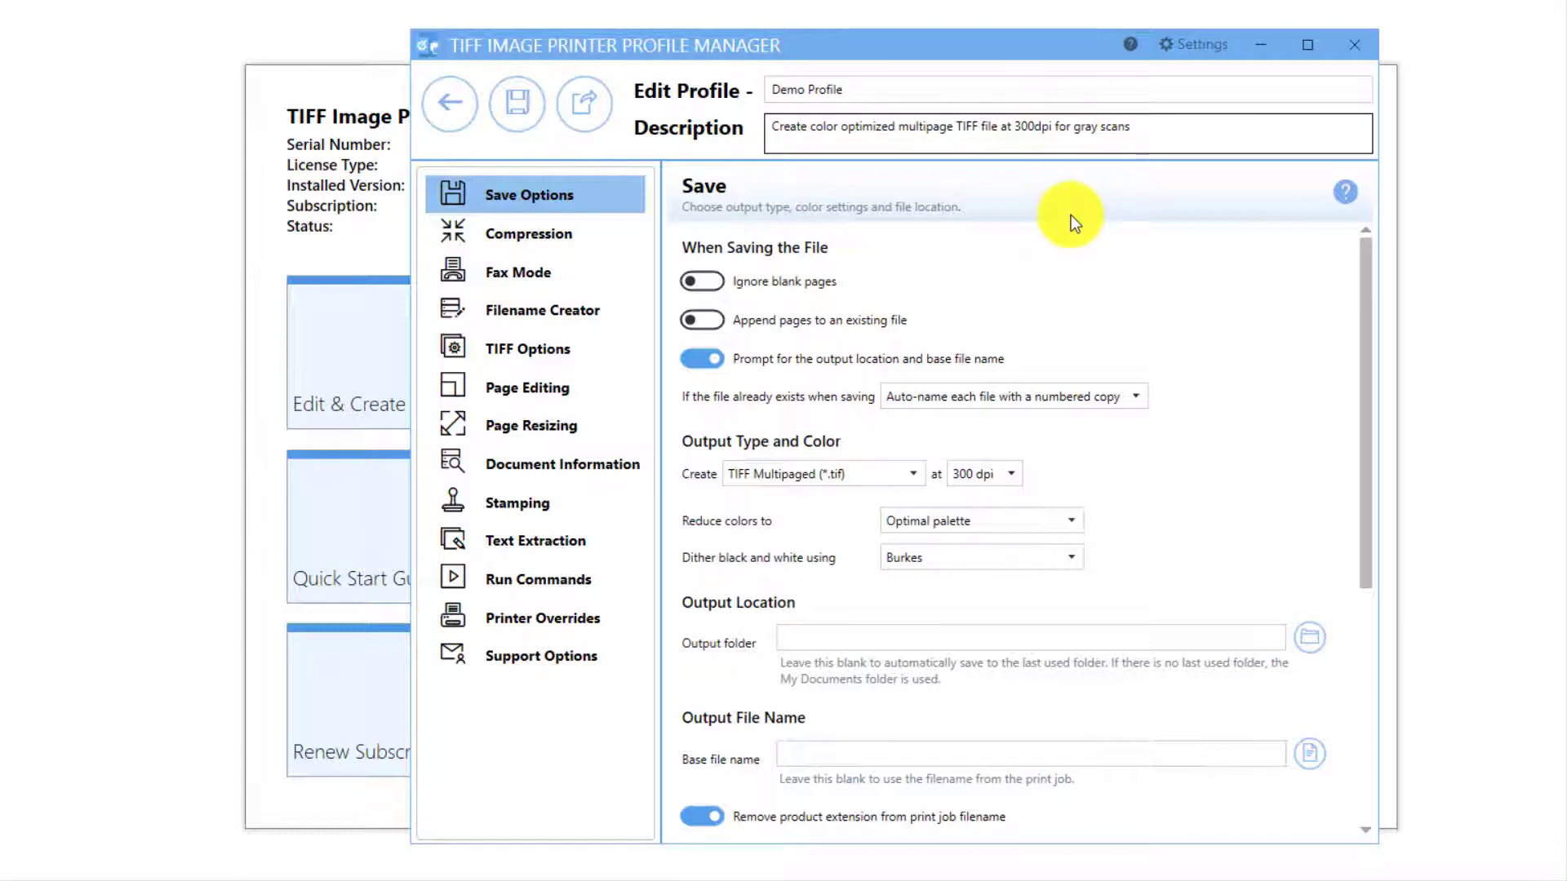
Step: Enable page brightness adjustment in the profile's page editing settings, lightening by 100 over the intensity range 230 to 255
{"action": "left_click", "coordinate": [633, 399]}
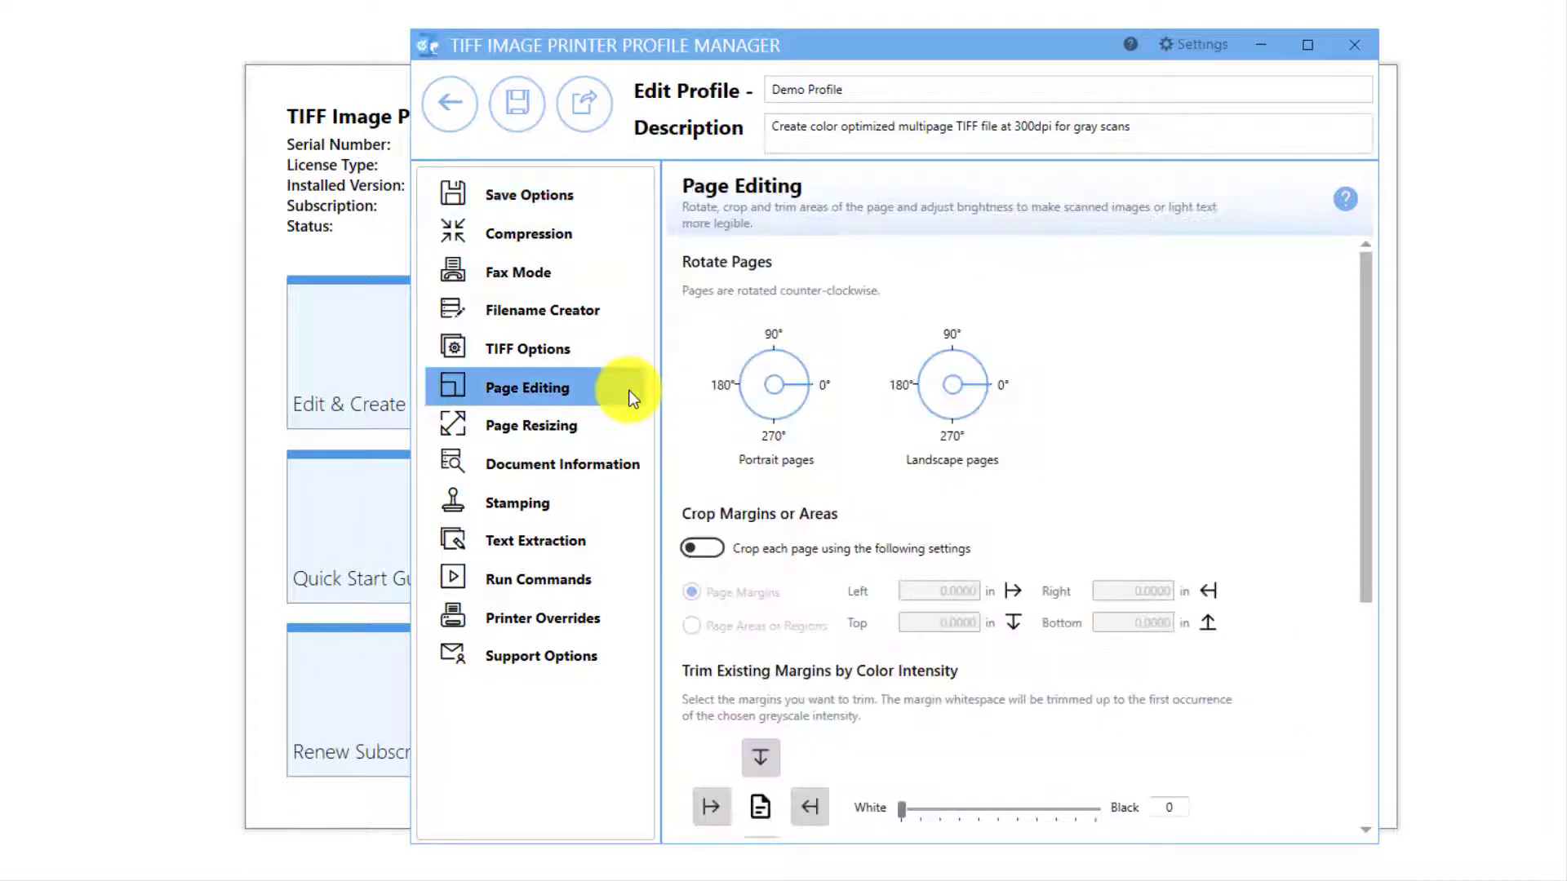
{"action": "scroll", "coordinate": [882, 399], "scroll_direction": "down", "scroll_amount": 5}
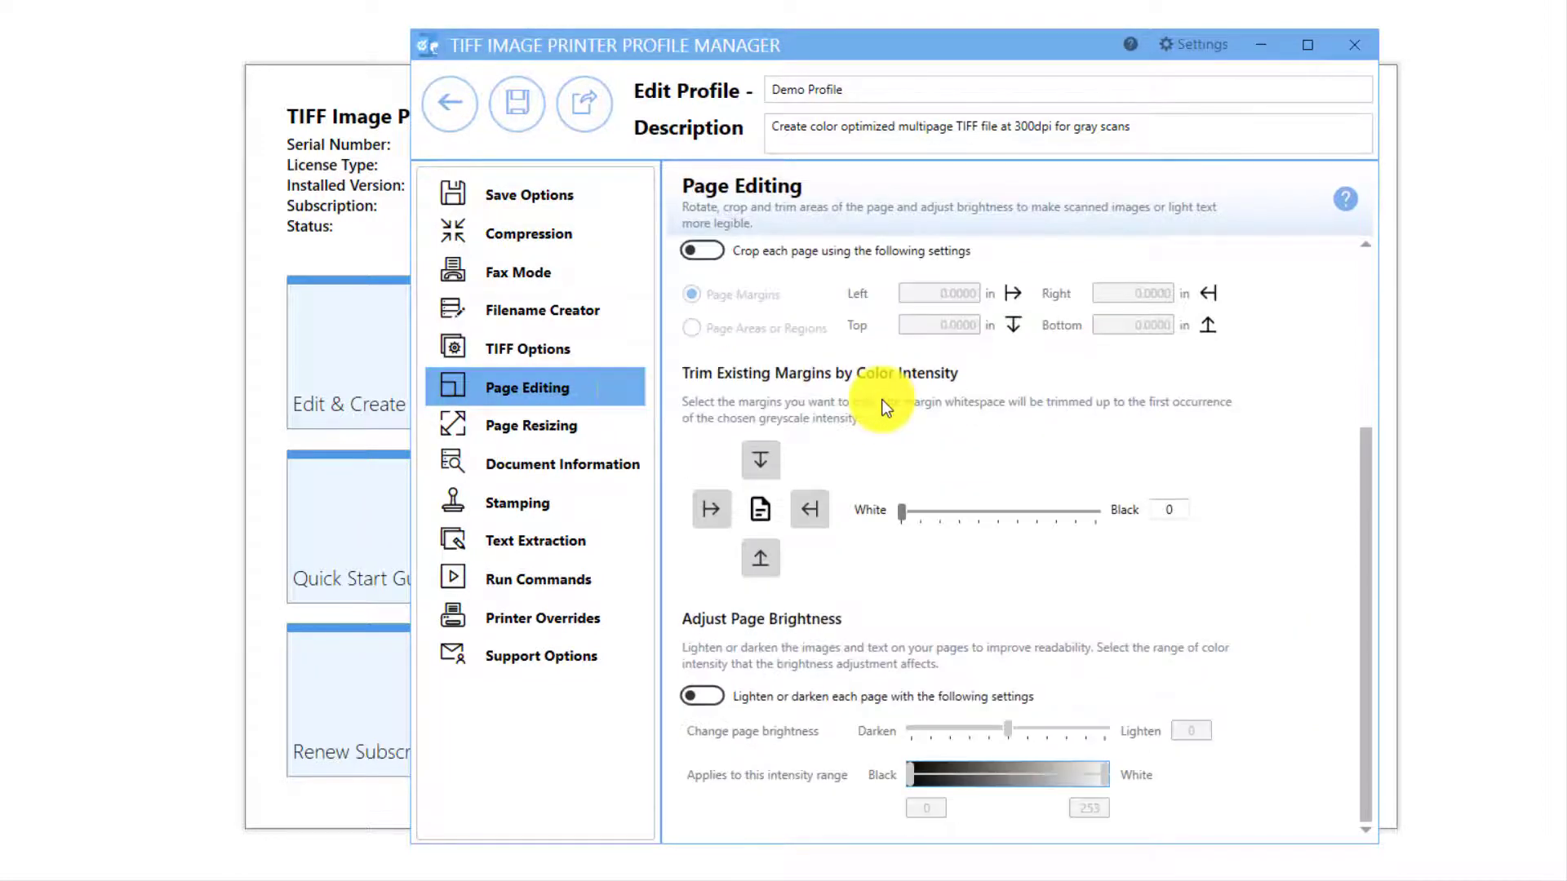
{"action": "left_click", "coordinate": [701, 696]}
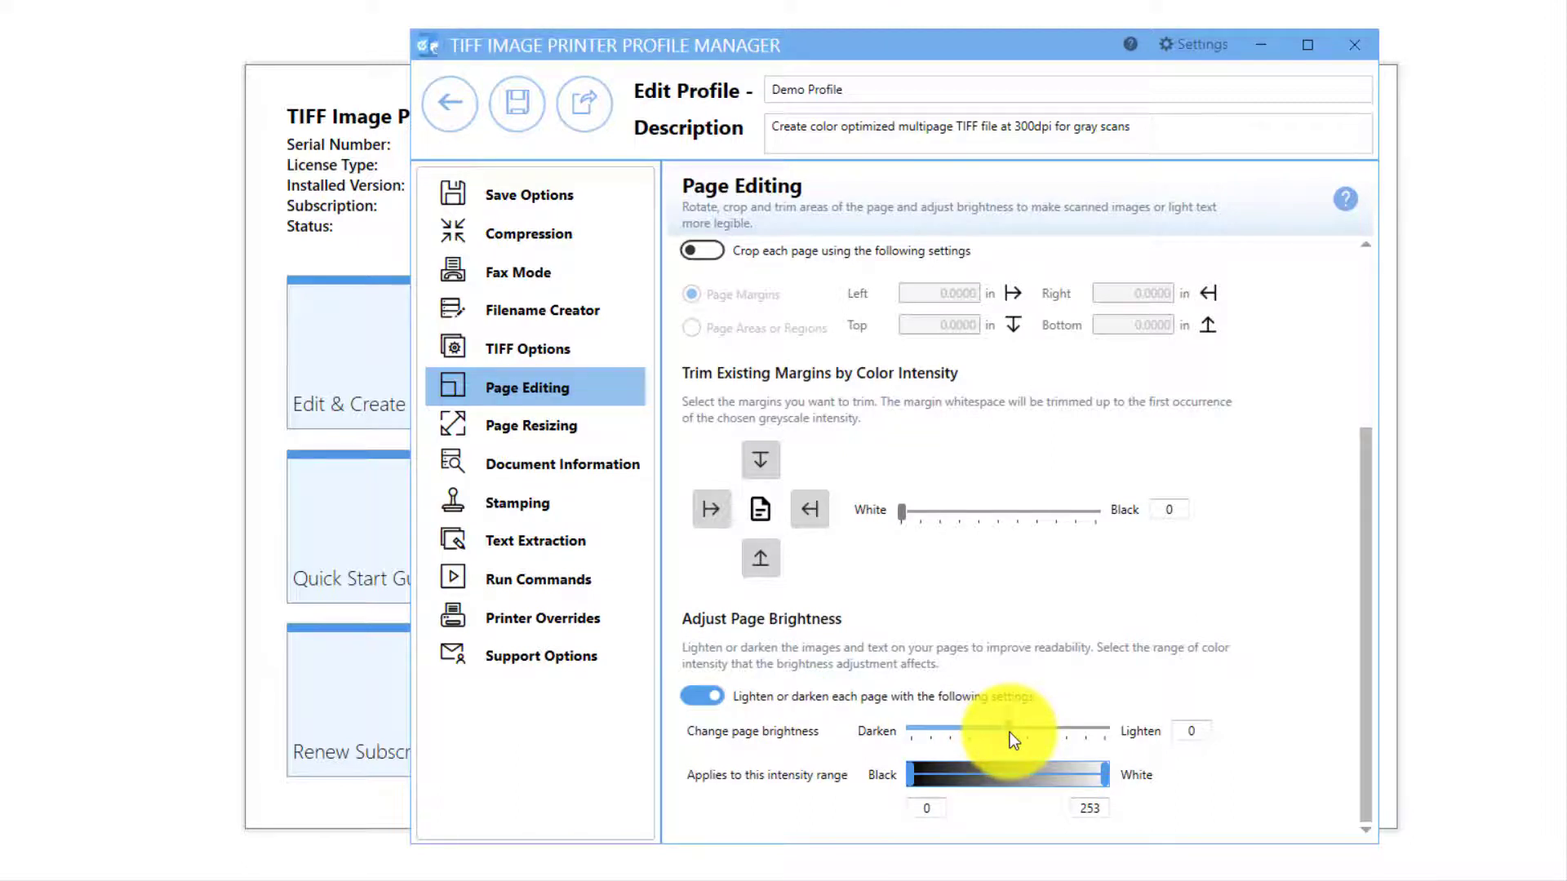
{"action": "left_click_drag", "start_coordinate": [1010, 732], "coordinate": [1111, 733]}
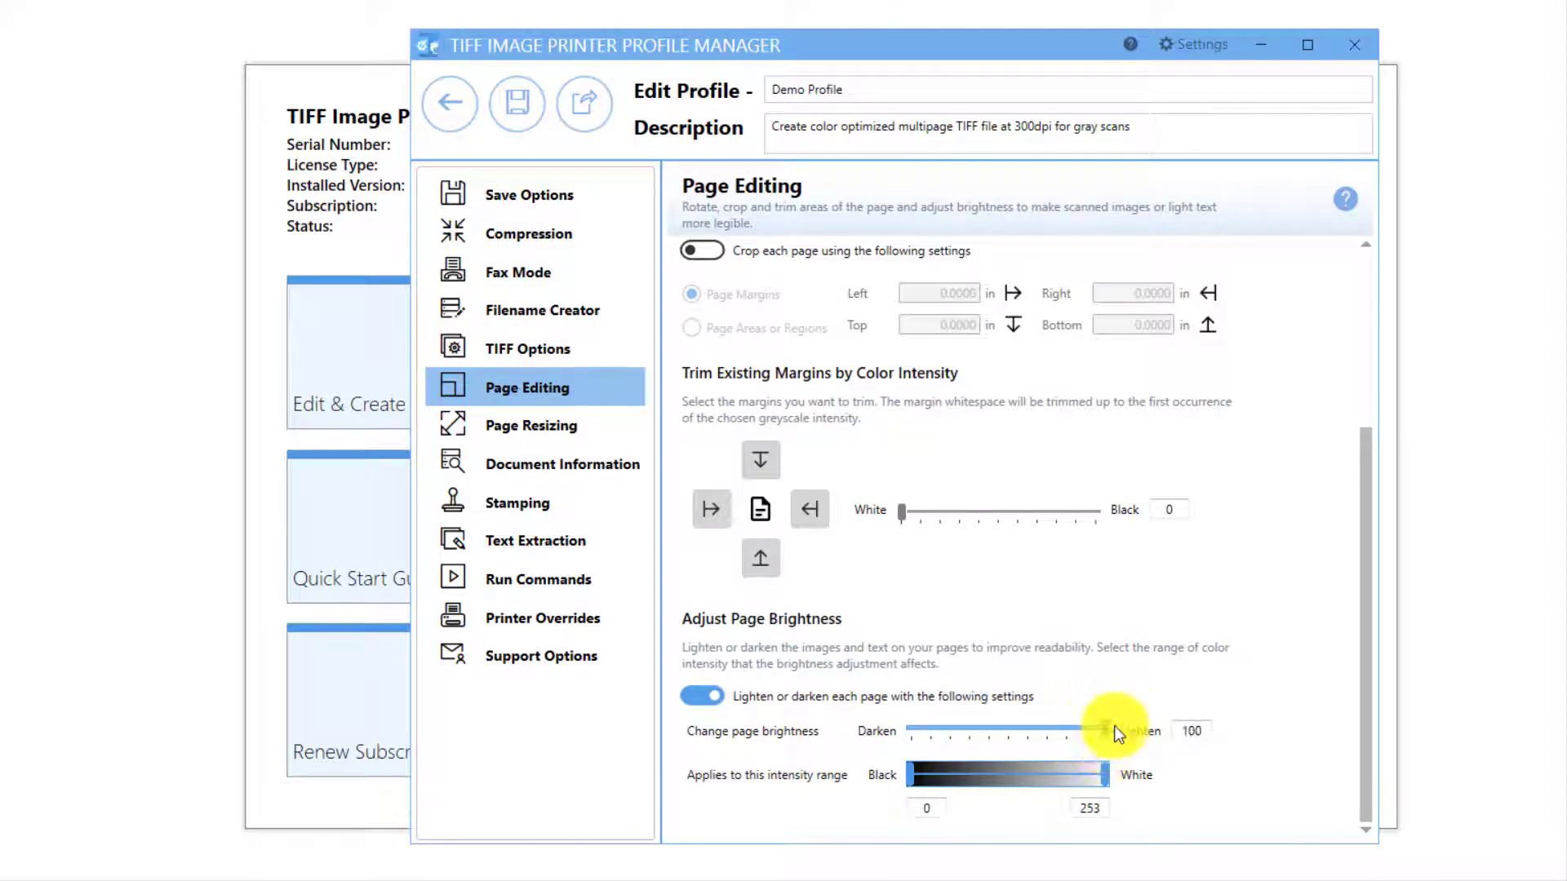
{"action": "left_click", "coordinate": [914, 808]}
{"action": "type", "text": "230"}
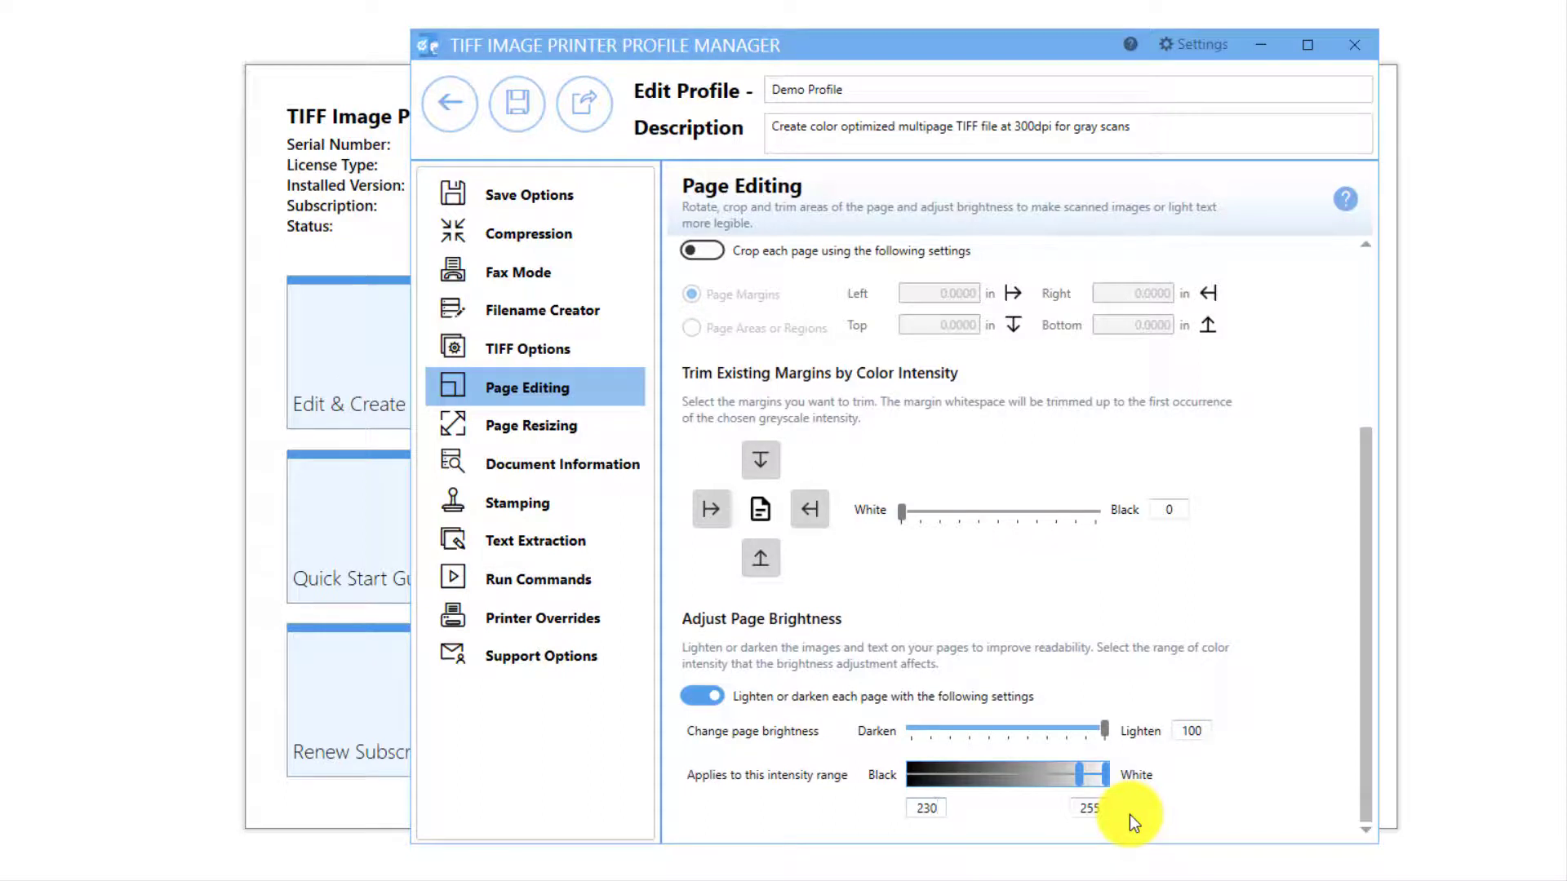
Step: Save the Demo Profile and close the profile manager
{"action": "left_click", "coordinate": [516, 128]}
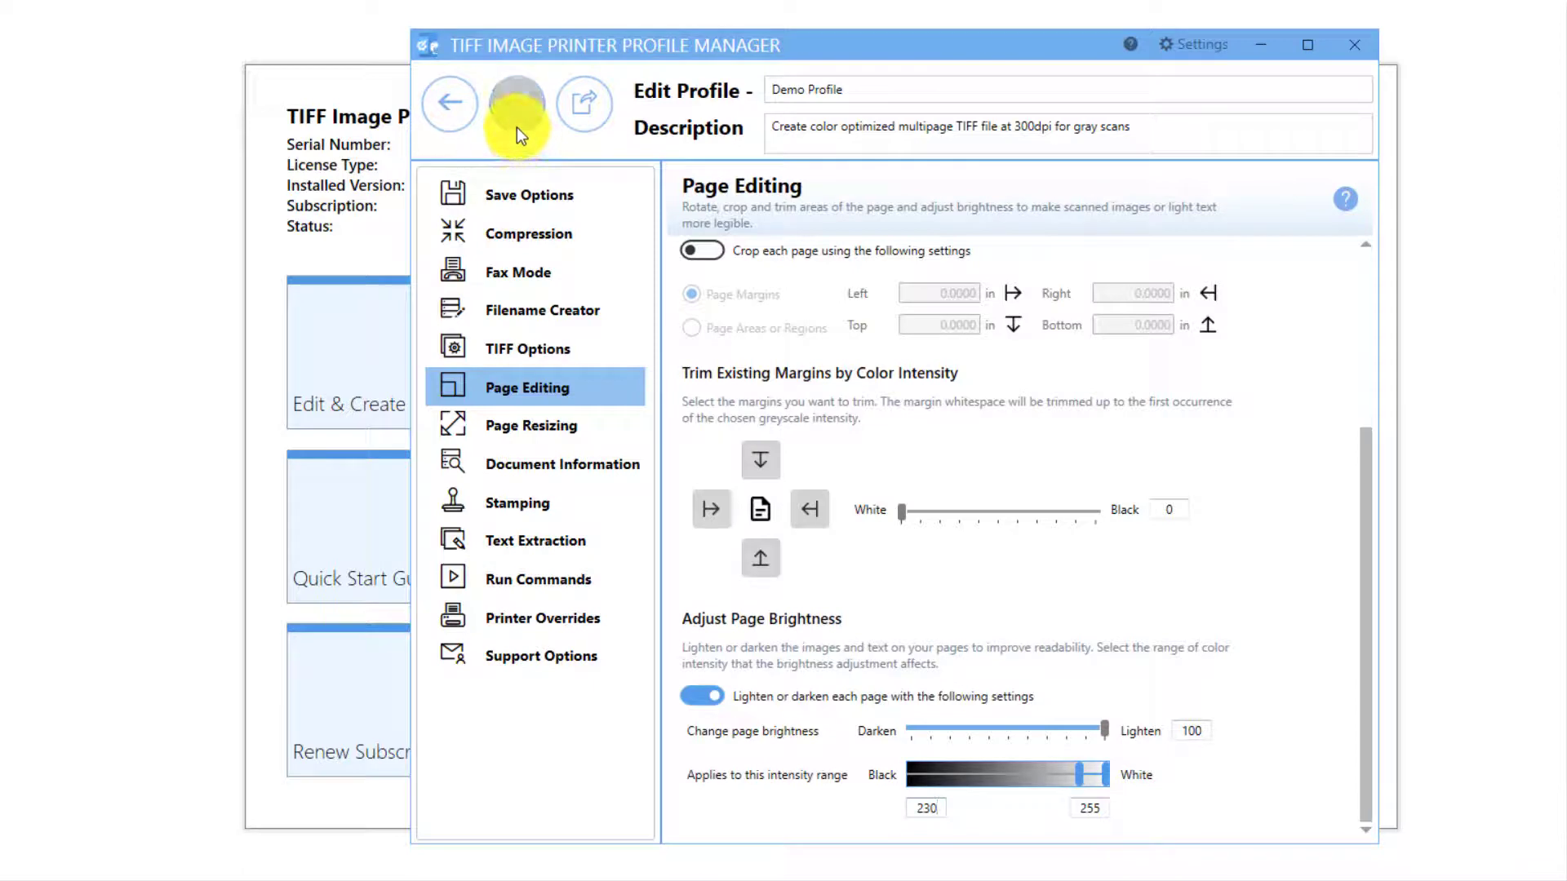
{"action": "left_click", "coordinate": [462, 124]}
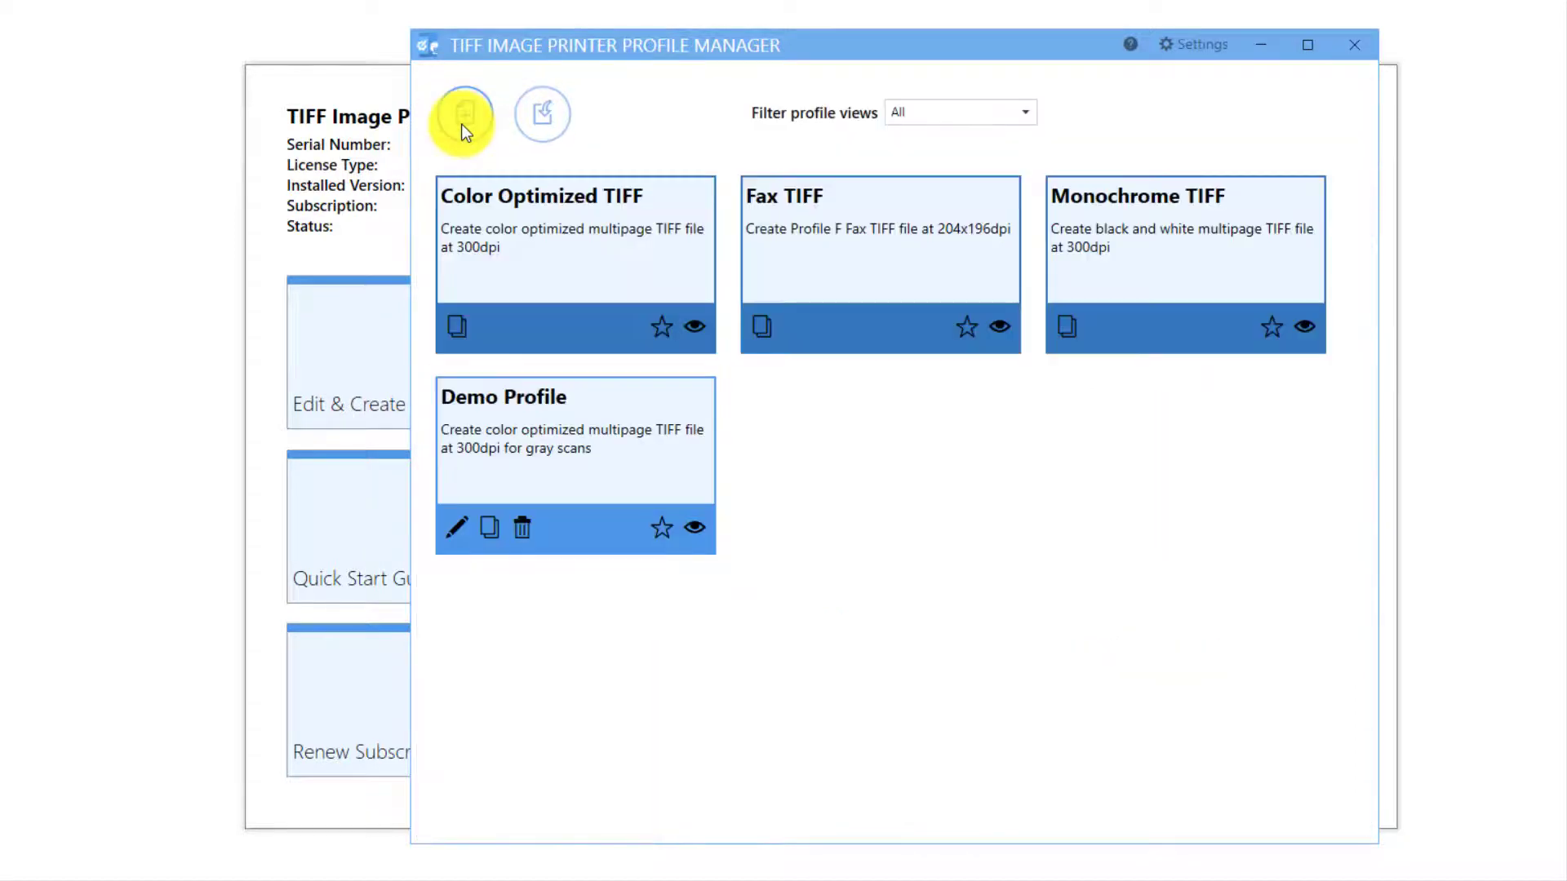
{"action": "left_click", "coordinate": [1342, 49]}
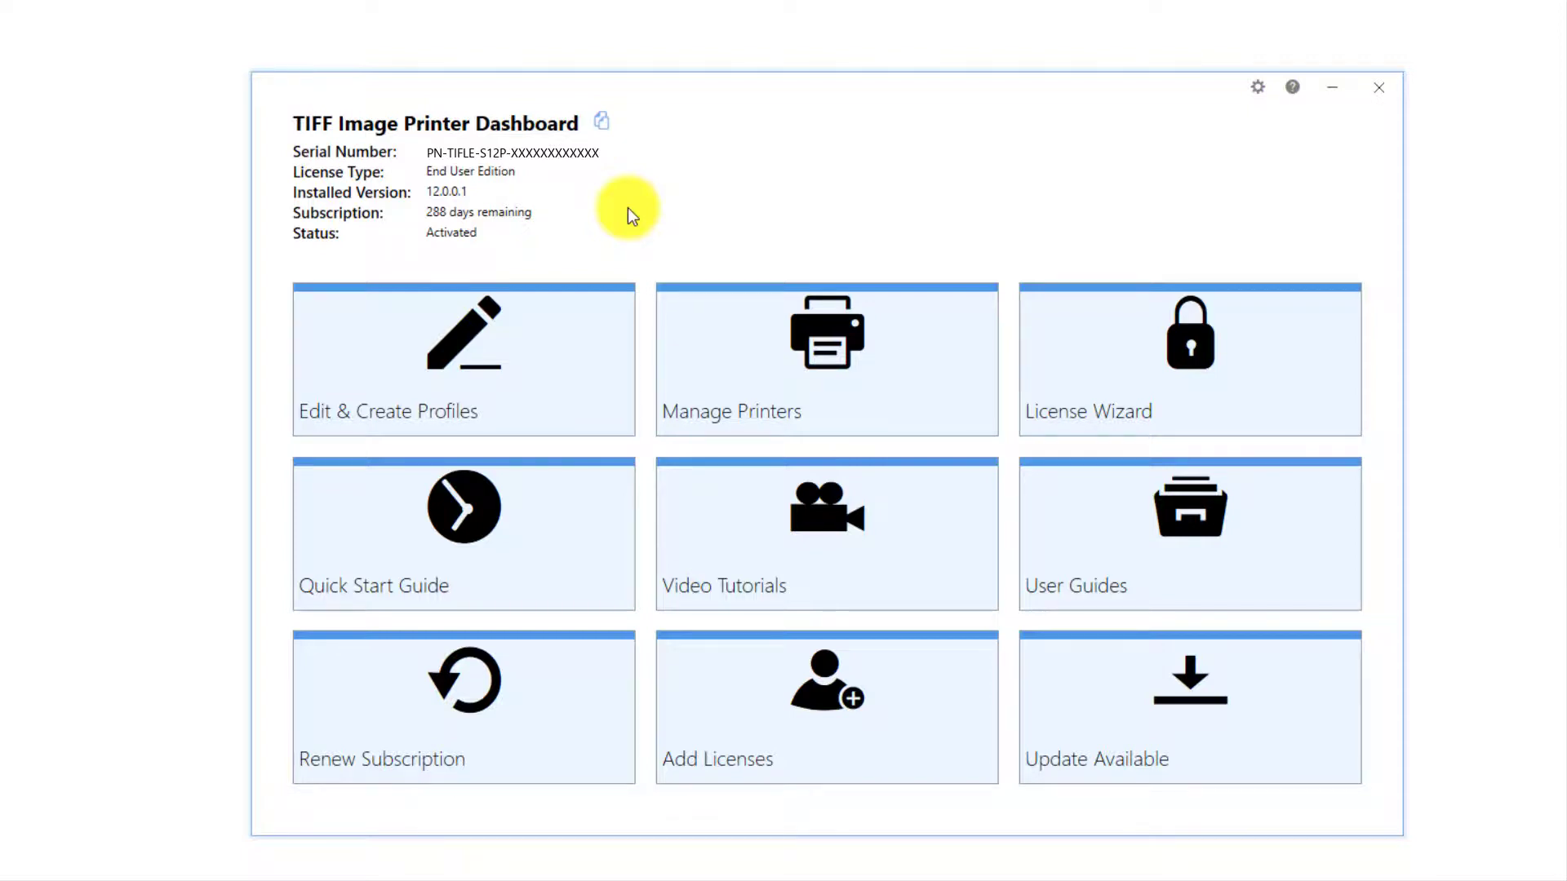
Step: Assign Demo Profile to the TIFF Image Printer 12 printer, save the change and close the dashboard
{"action": "left_click", "coordinate": [829, 349]}
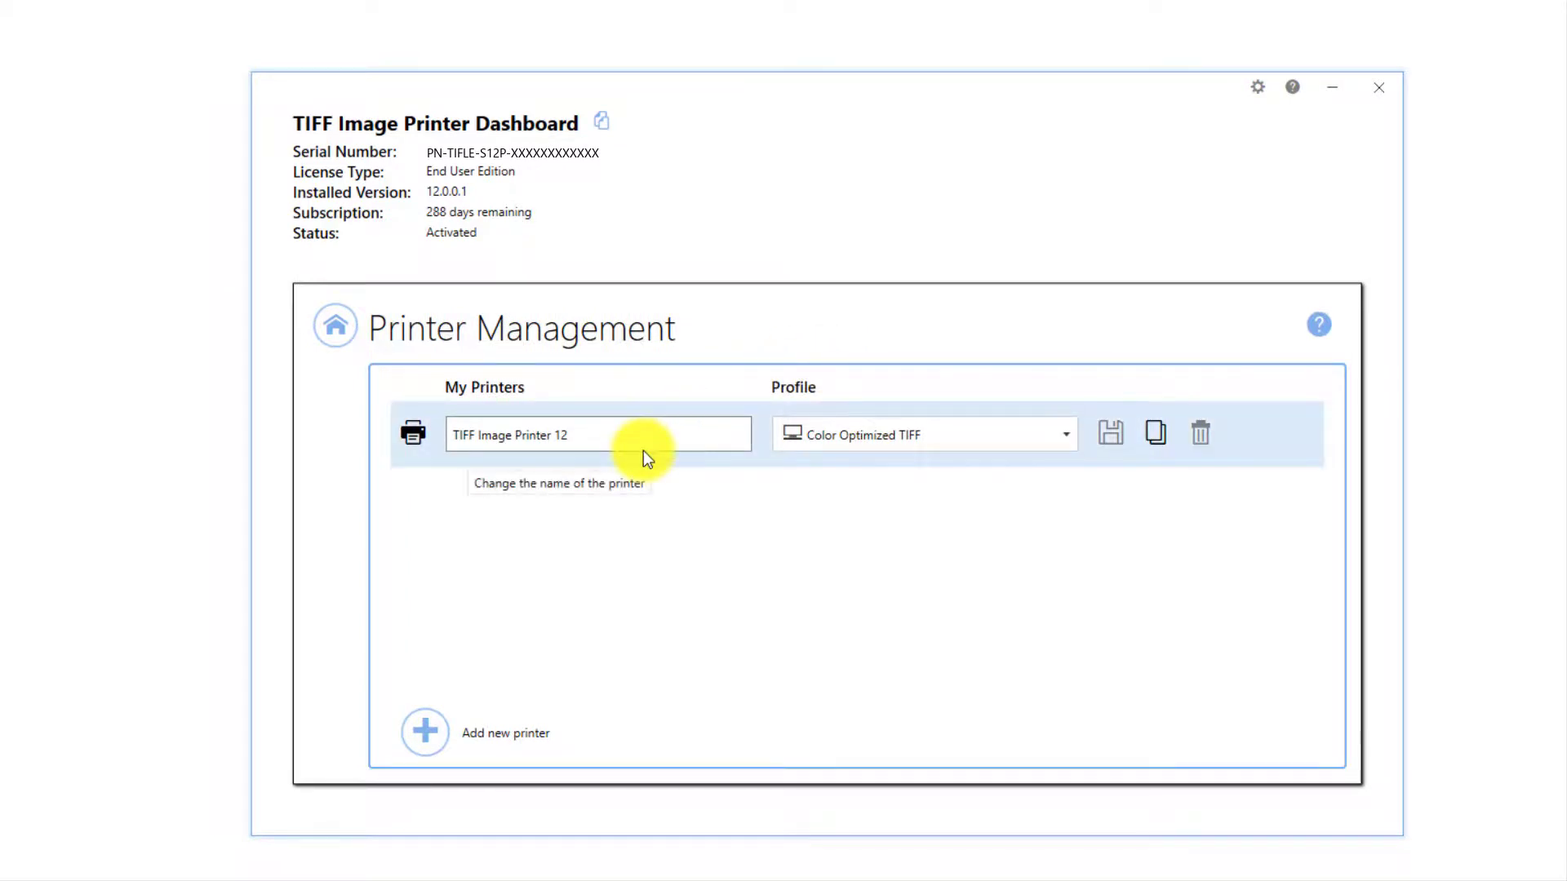
{"action": "left_click", "coordinate": [1064, 433]}
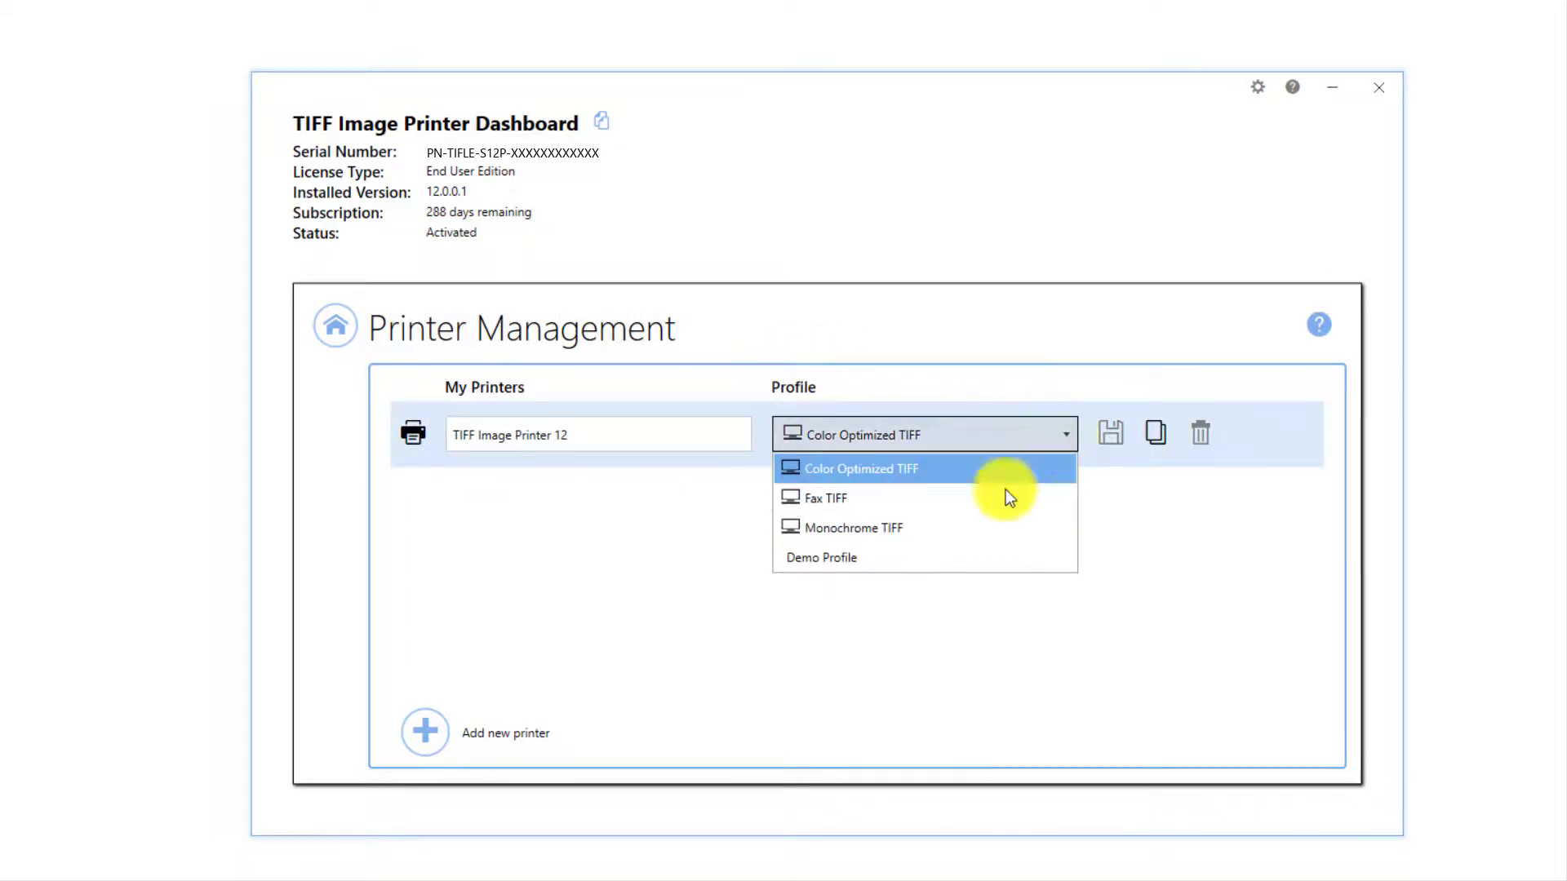
{"action": "left_click", "coordinate": [940, 558]}
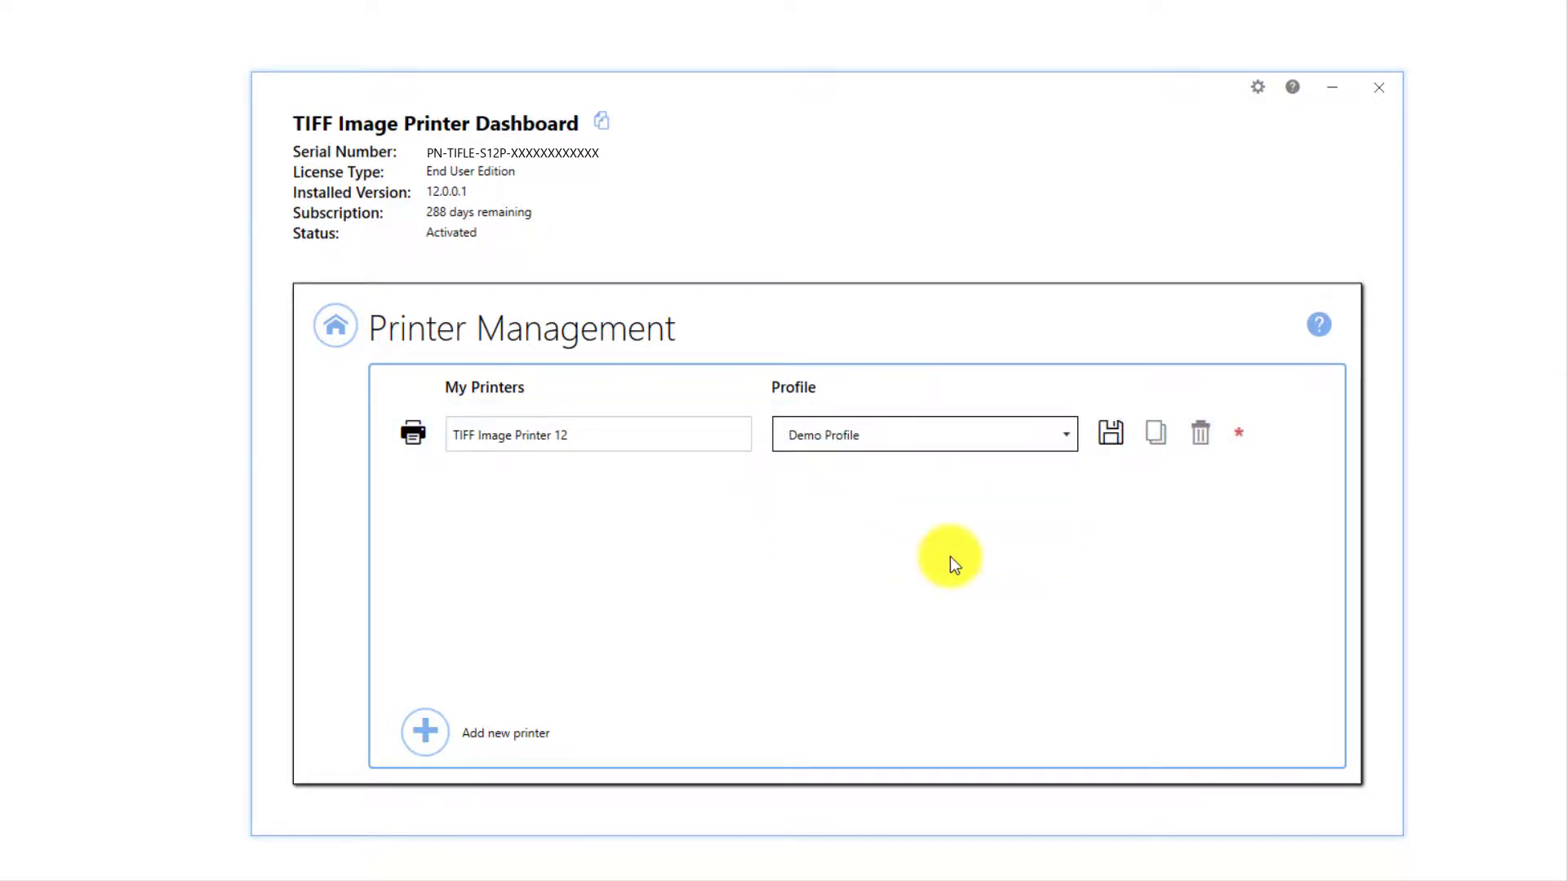
{"action": "left_click", "coordinate": [1113, 427]}
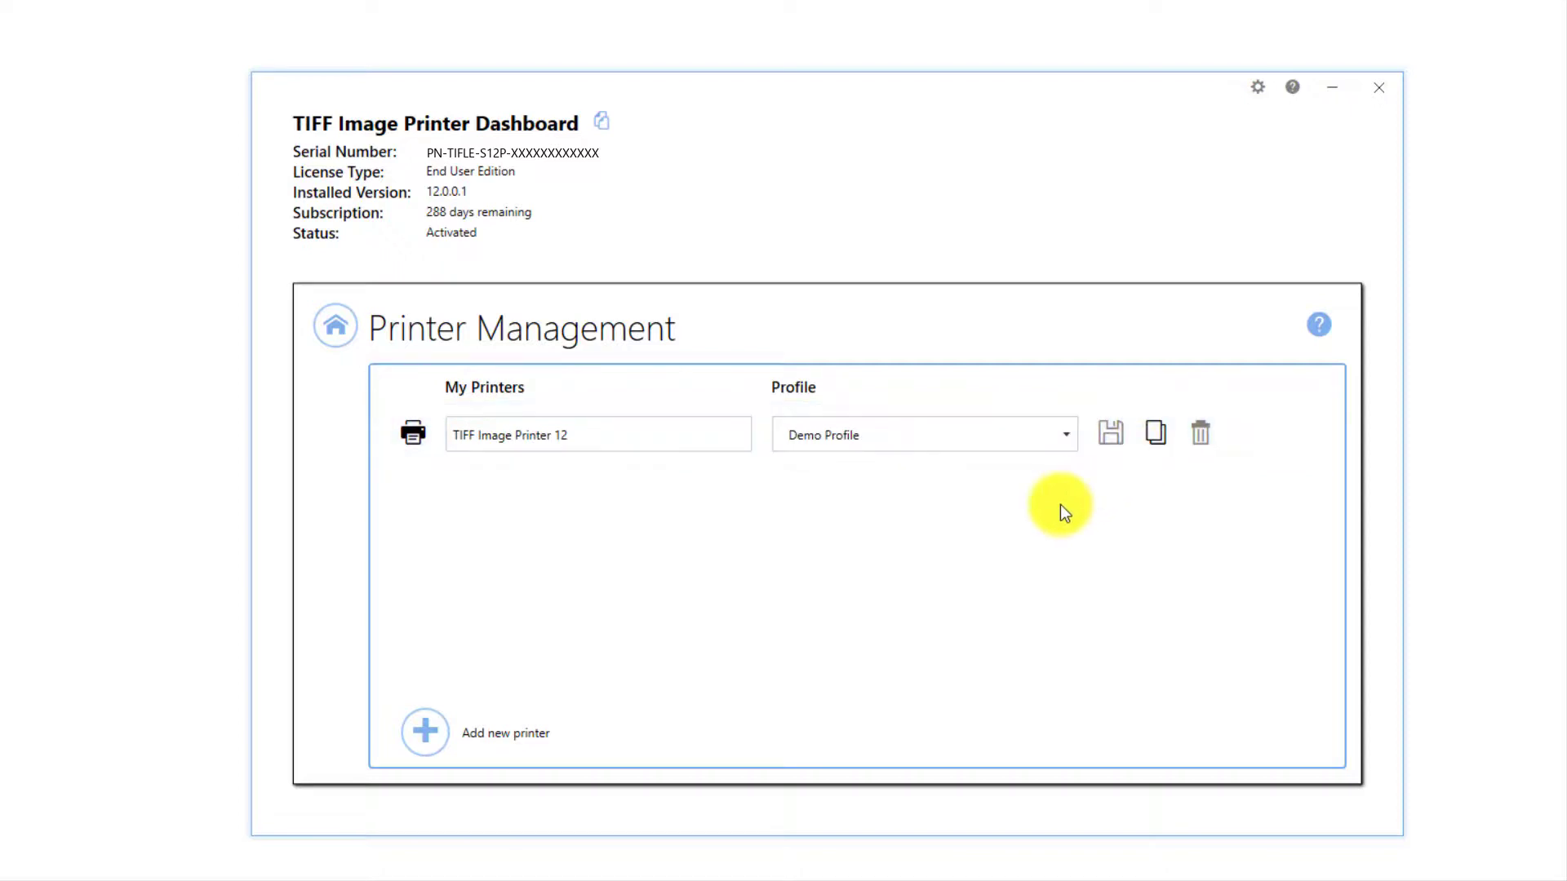
{"action": "left_click", "coordinate": [333, 344]}
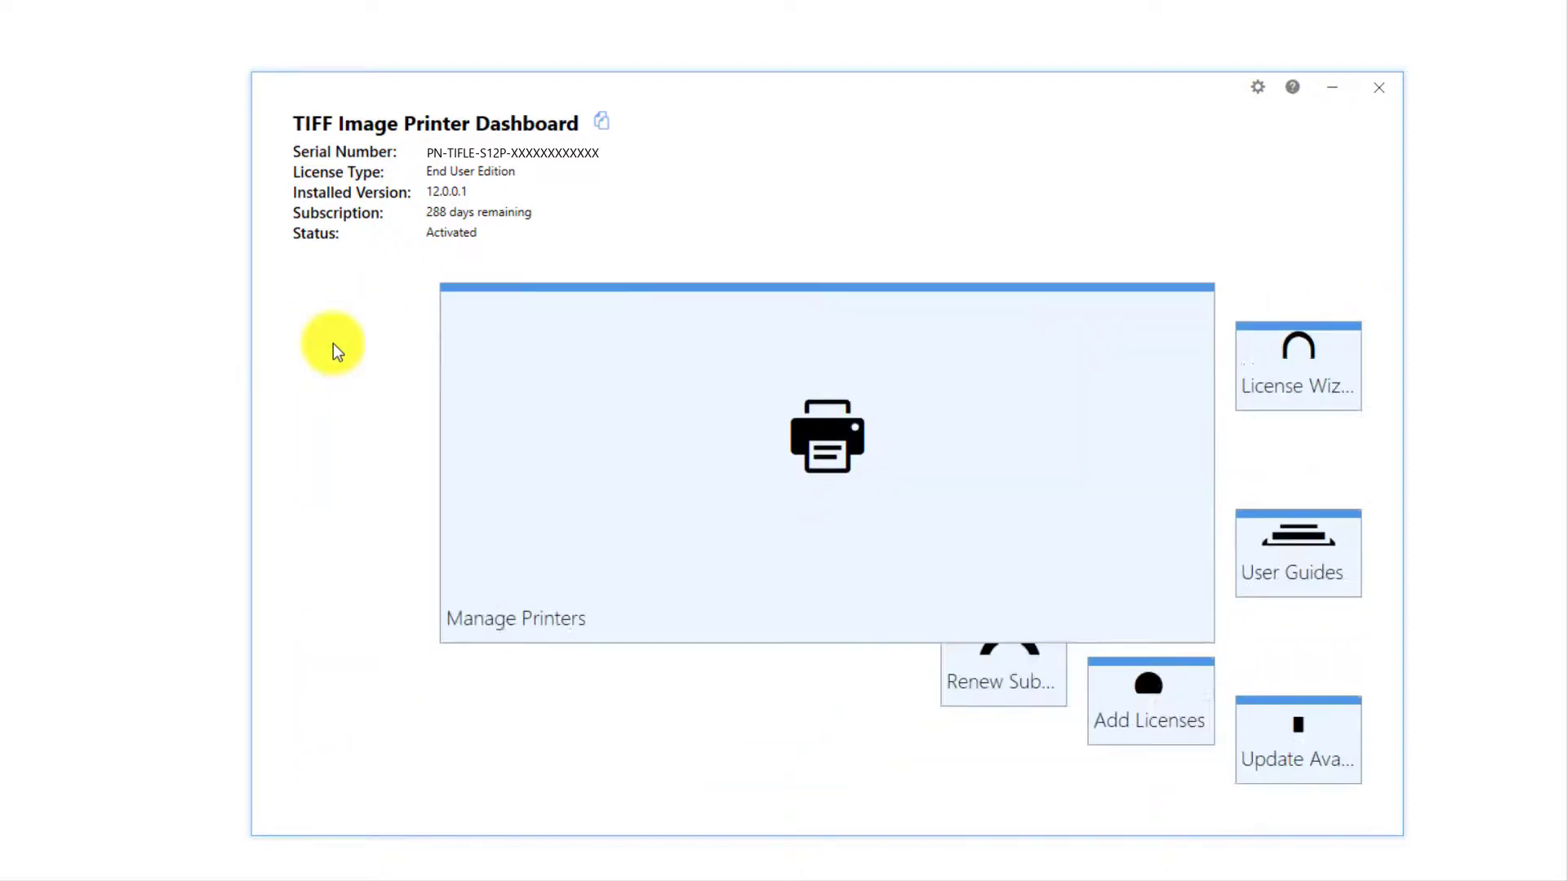
{"action": "left_click", "coordinate": [1376, 88]}
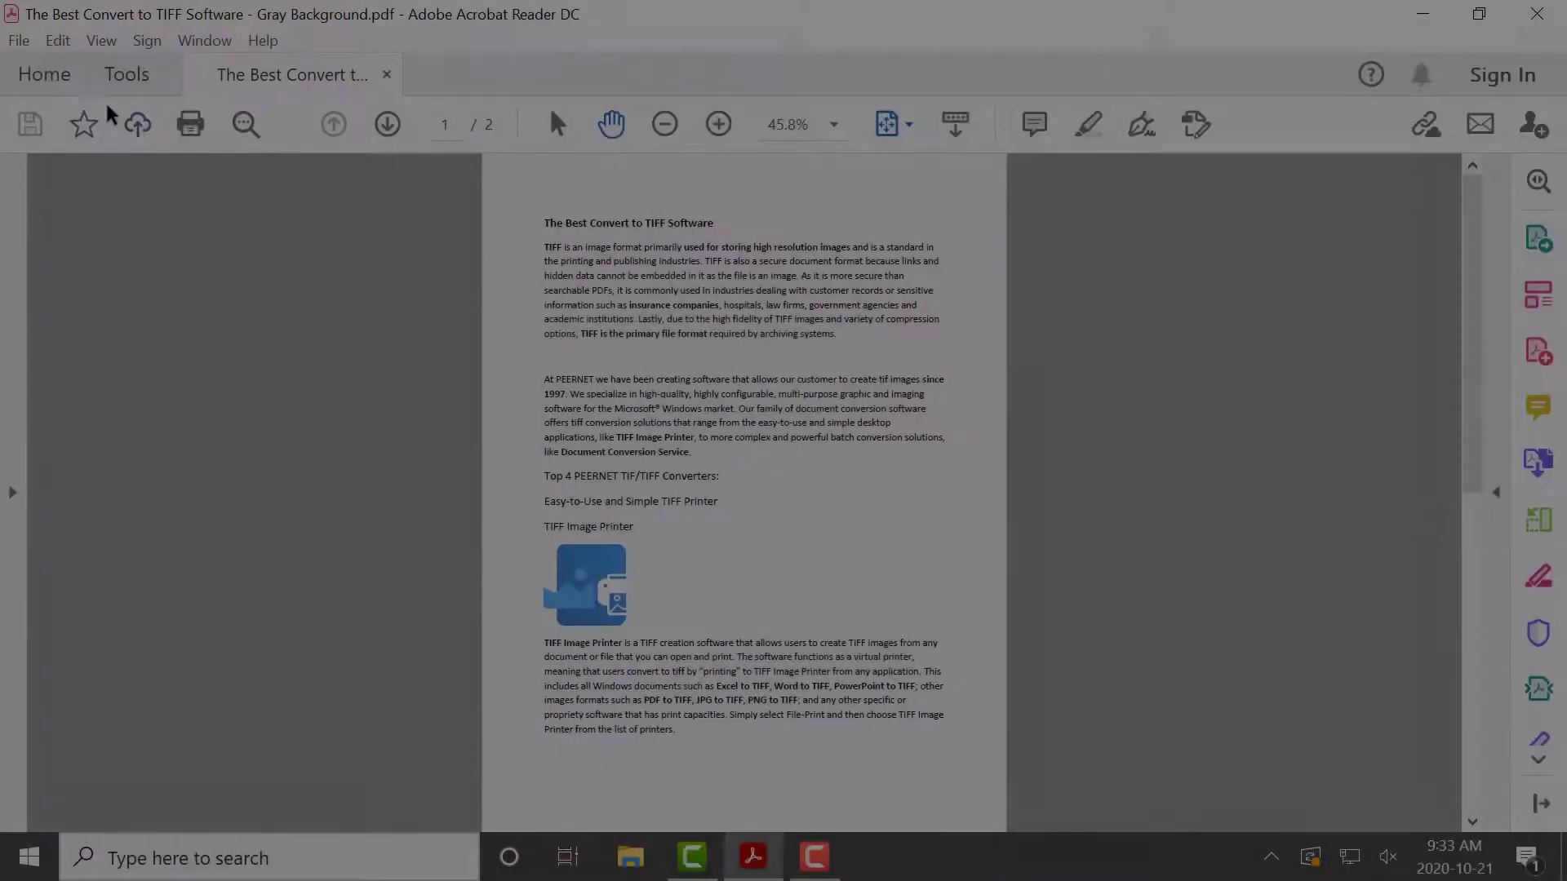
Step: Print all pages of the gray-background PDF from Acrobat Reader to TIFF Image Printer 12, saving as Gray Background in Documents with Demo Profile
{"action": "left_click", "coordinate": [19, 40]}
{"action": "left_click", "coordinate": [143, 588]}
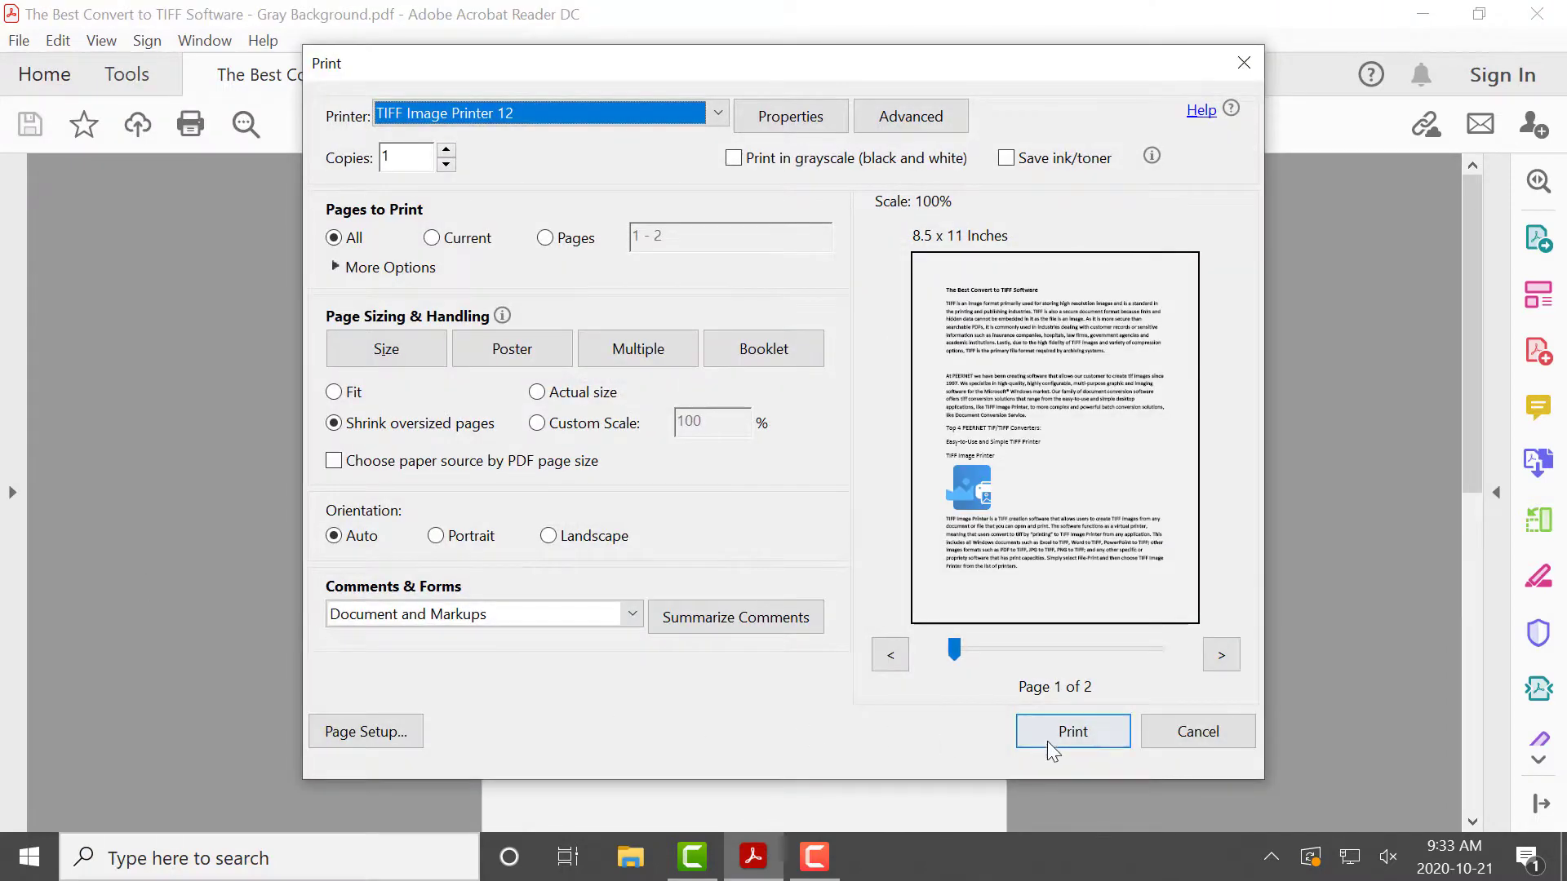
{"action": "left_click", "coordinate": [1053, 749]}
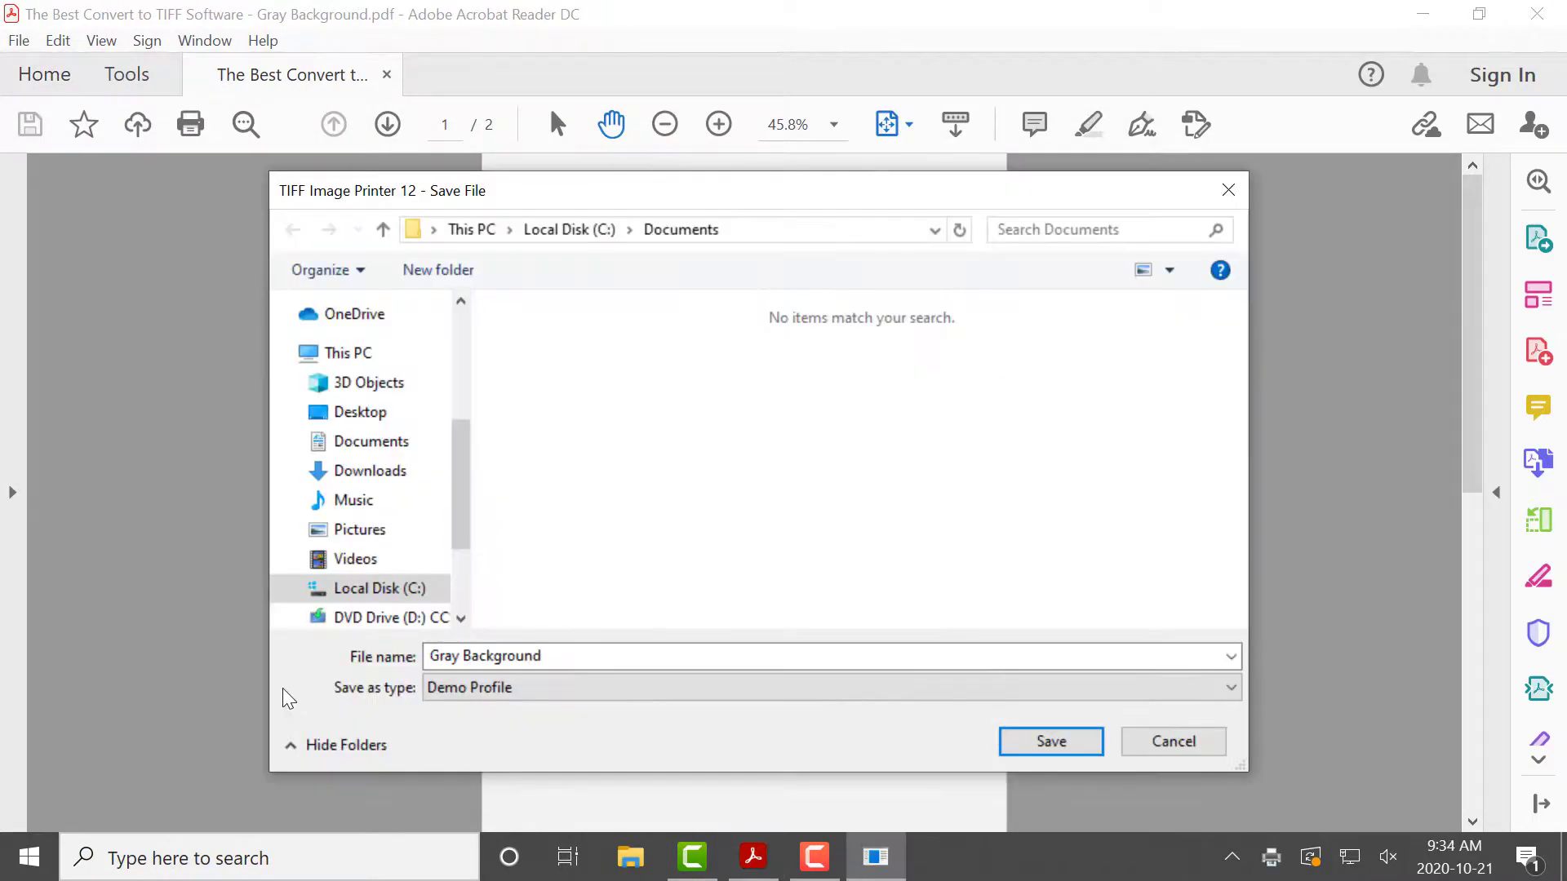
{"action": "left_click", "coordinate": [1079, 747]}
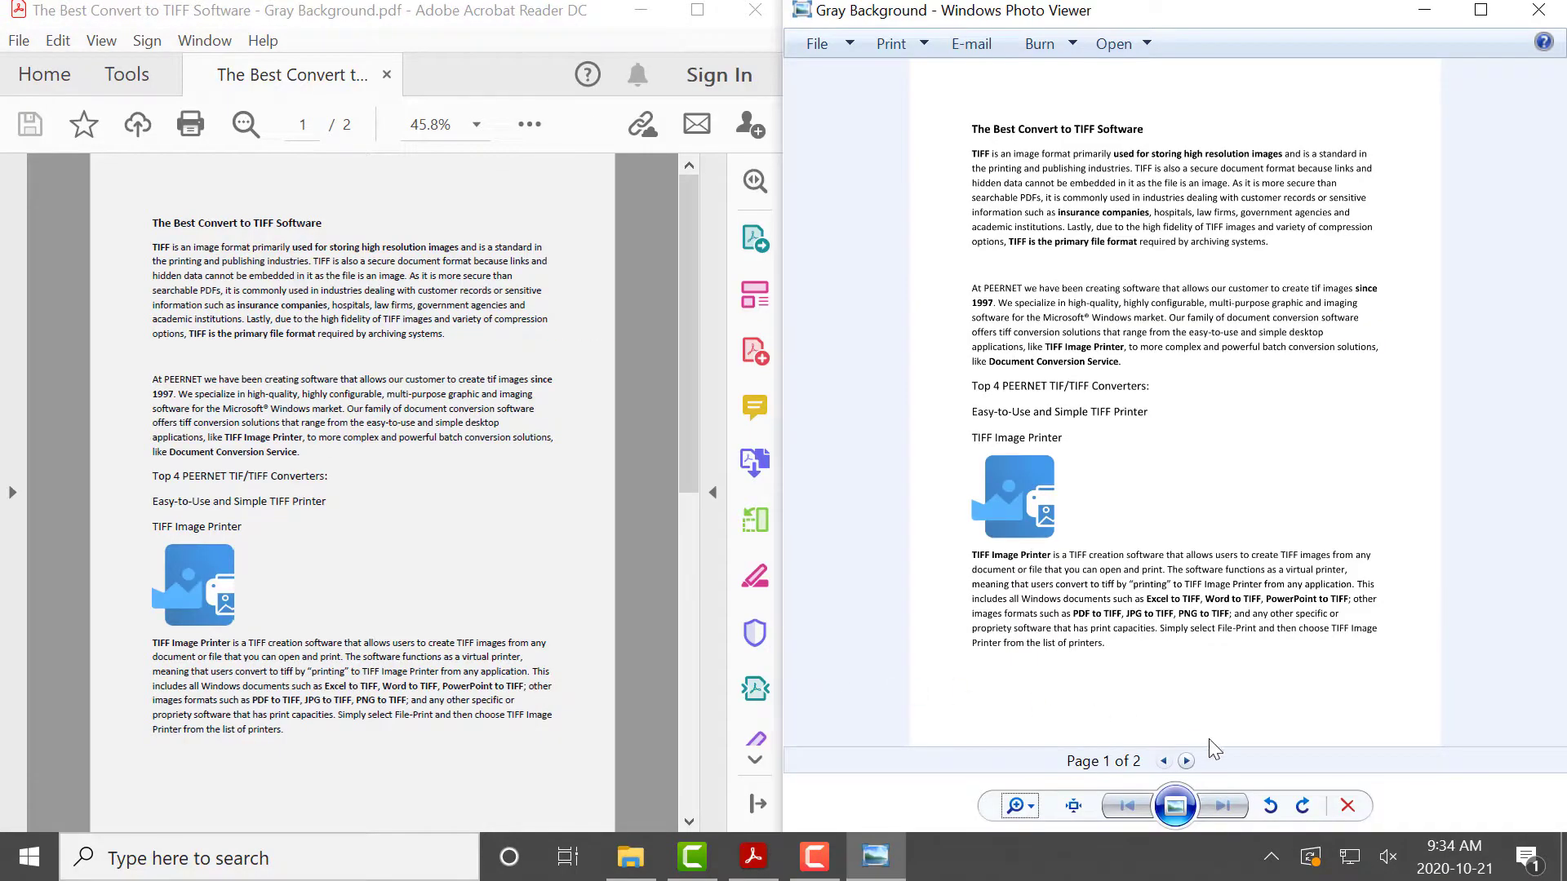
Step: Check both pages of the newly created TIFF against the original gray-background PDF
{"action": "left_click", "coordinate": [1186, 760]}
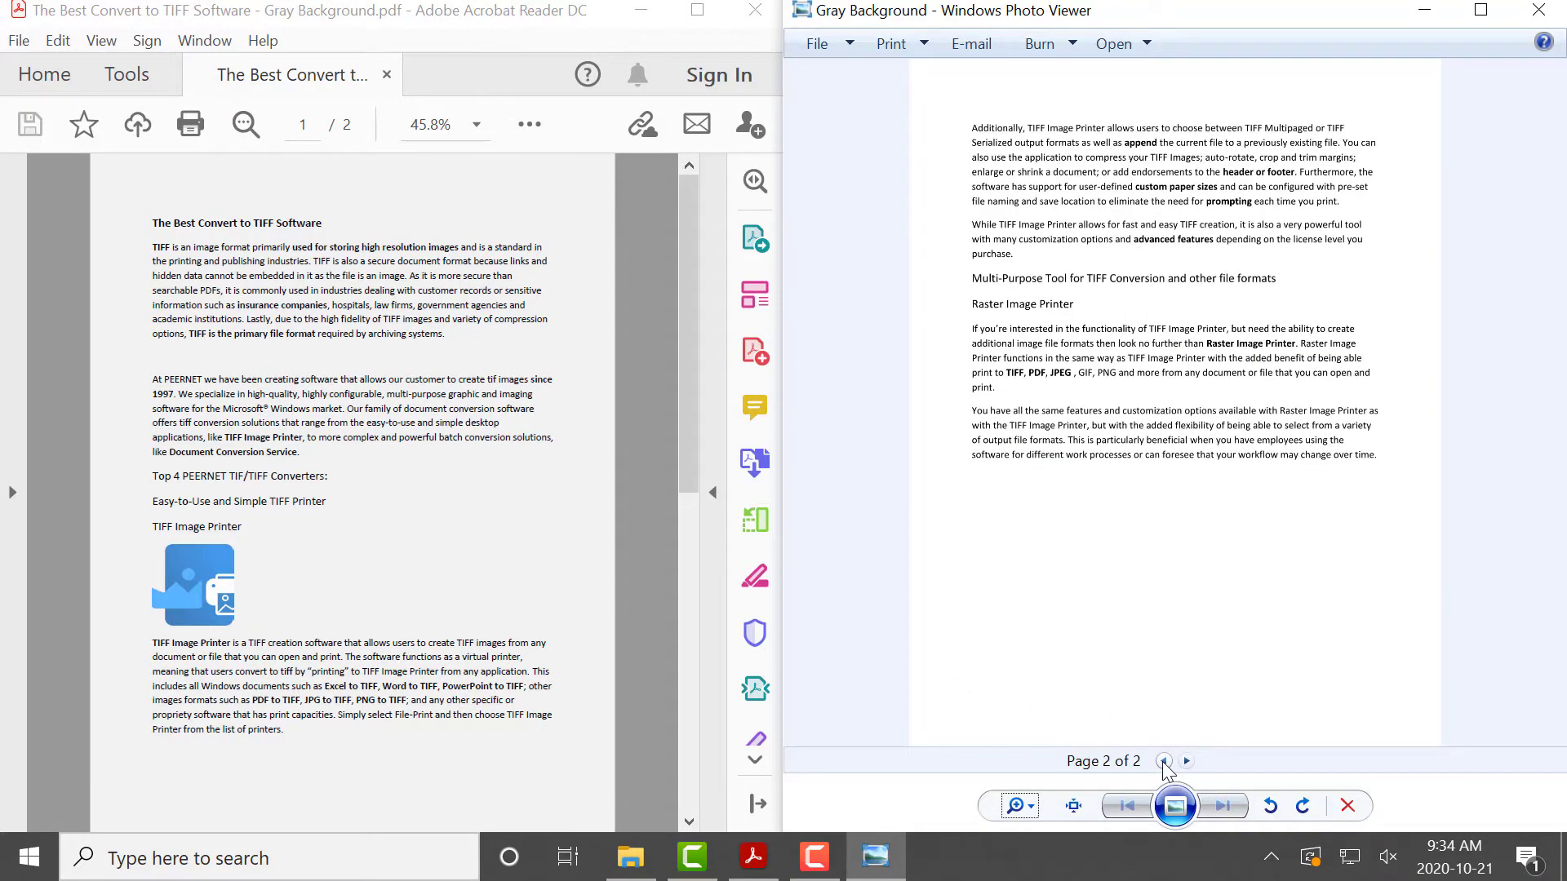
{"action": "left_click", "coordinate": [1164, 760]}
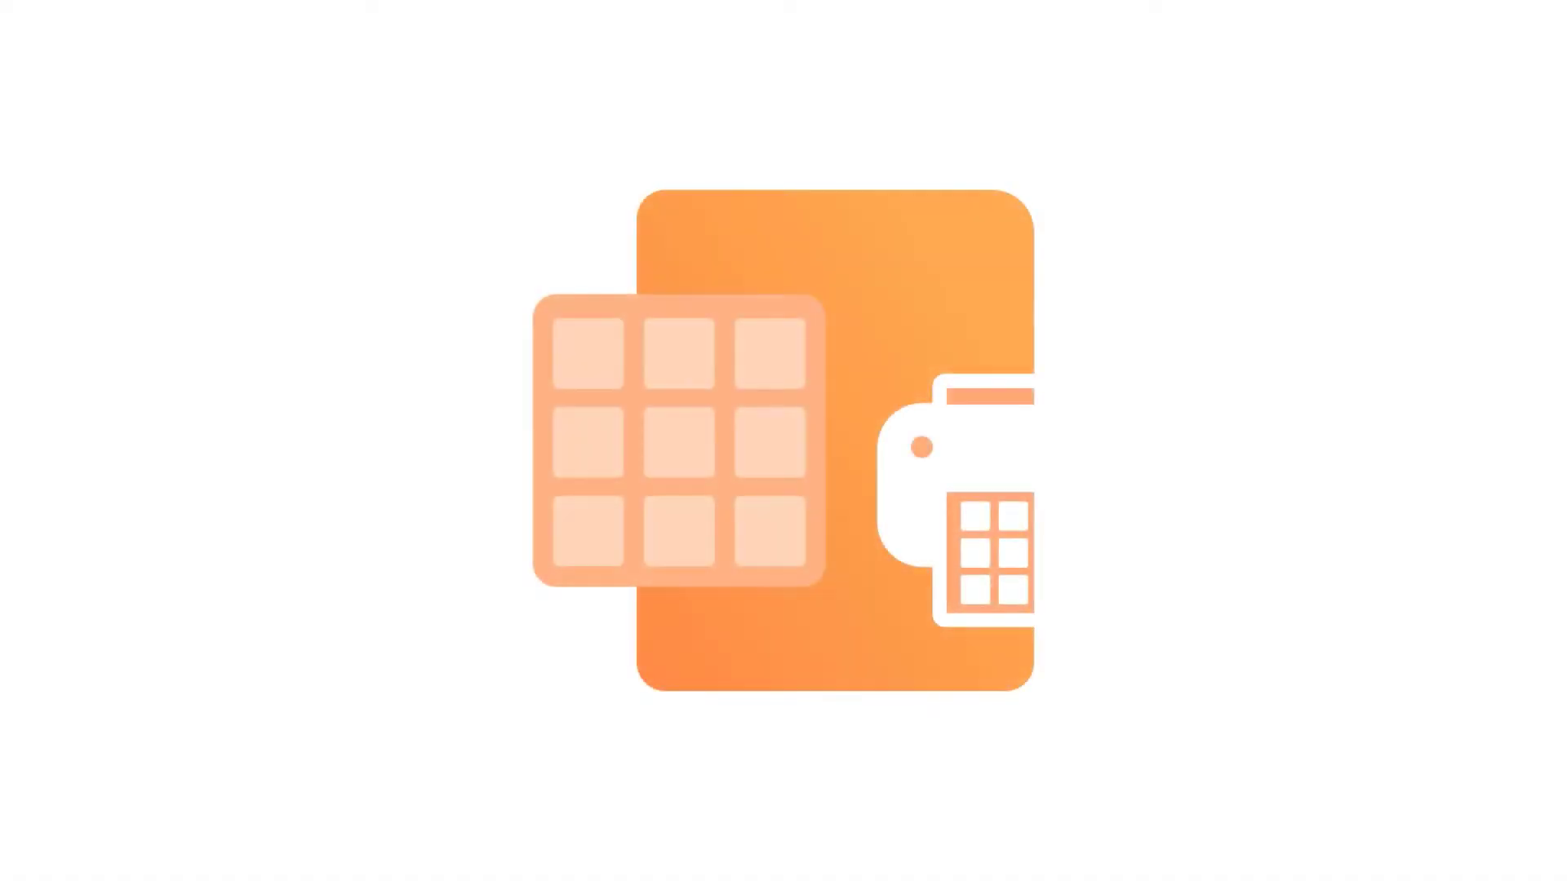